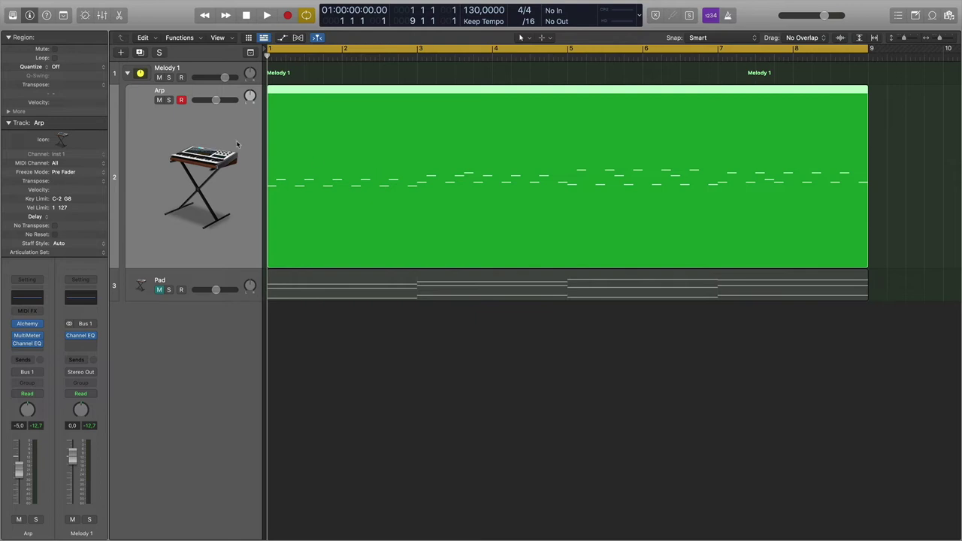
- Open the Arp track's Alchemy synth and audition source B tuned down to -12 semitones against the playing loop
{"action": "mouse_move", "coordinate": [39, 324]}
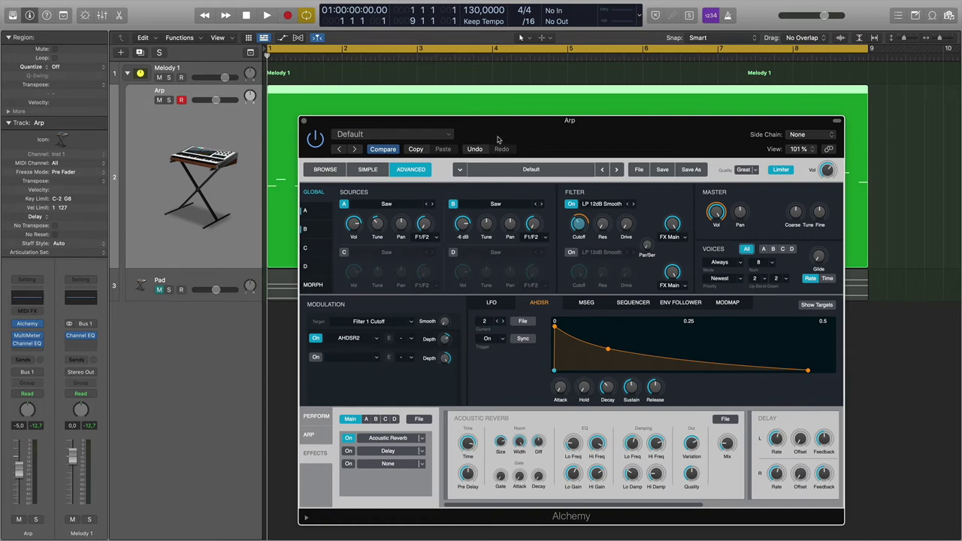
{"action": "left_click_drag", "start_coordinate": [500, 126], "coordinate": [594, 160]}
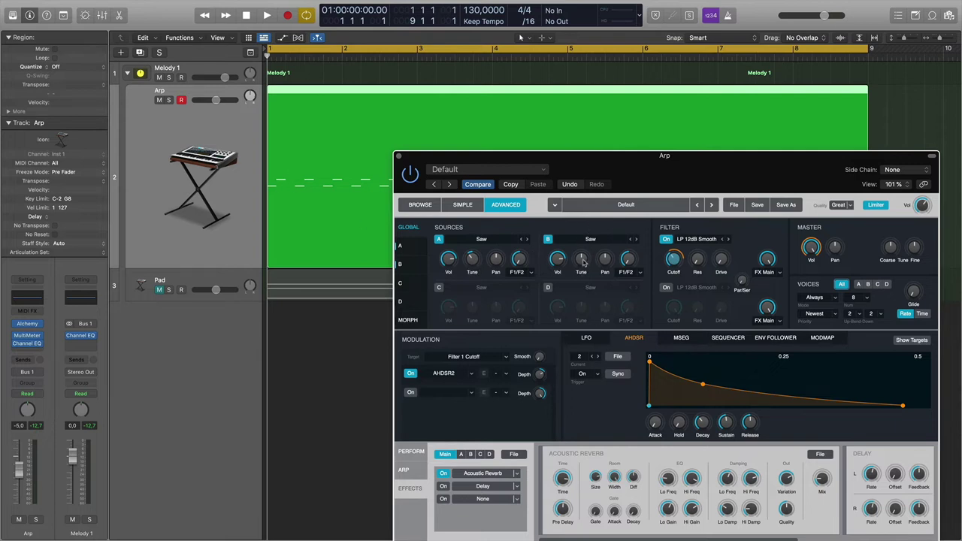
{"action": "left_click_drag", "start_coordinate": [585, 275], "coordinate": [586, 285]}
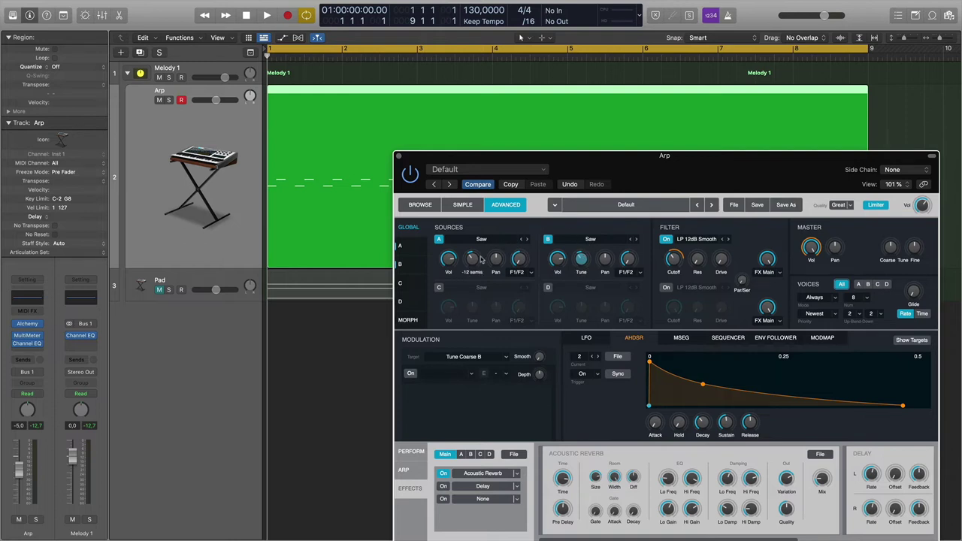
{"action": "key", "text": "space"}
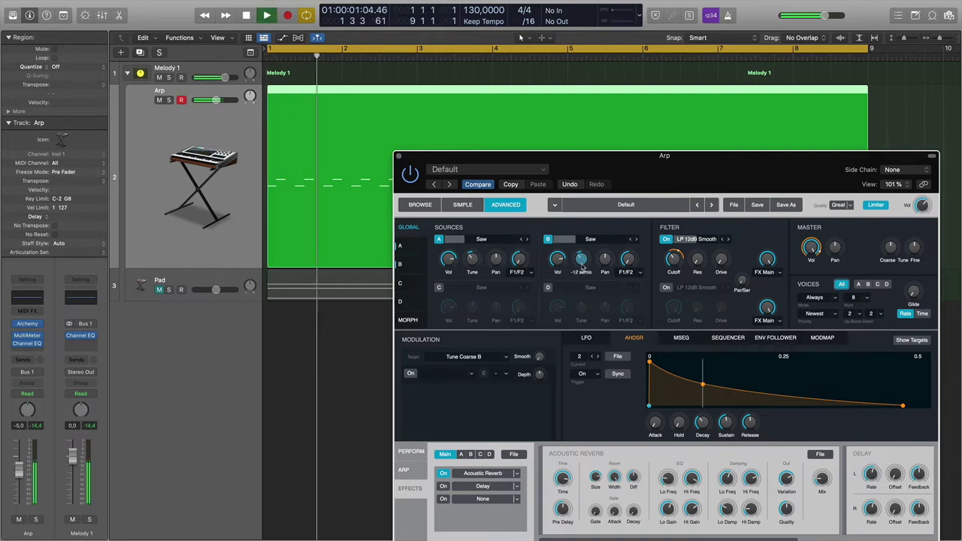
{"action": "key", "text": "space"}
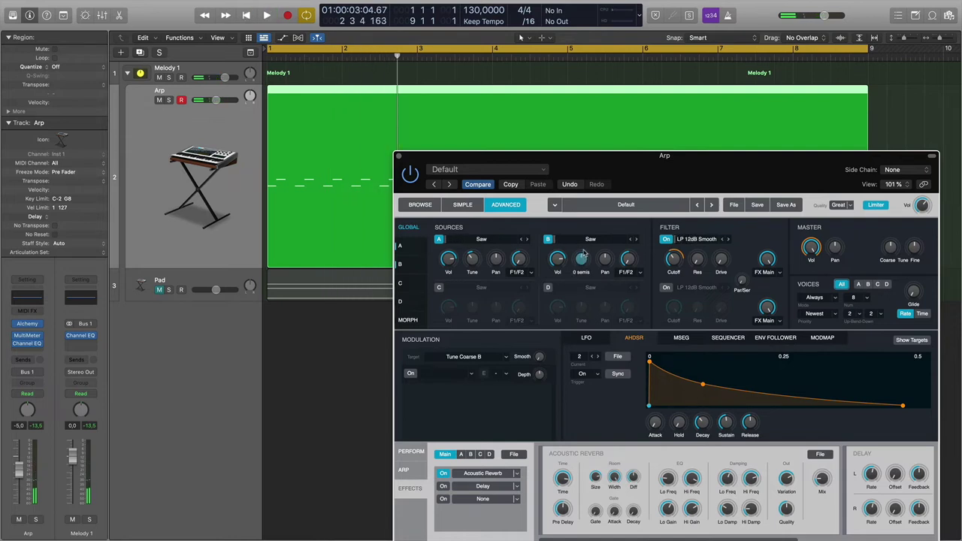
- Raise source B's volume to 0 dB, audition its tuning up to 12 semitones, and reset the tuning to 0
{"action": "key", "text": "space"}
{"action": "left_click", "coordinate": [558, 260]}
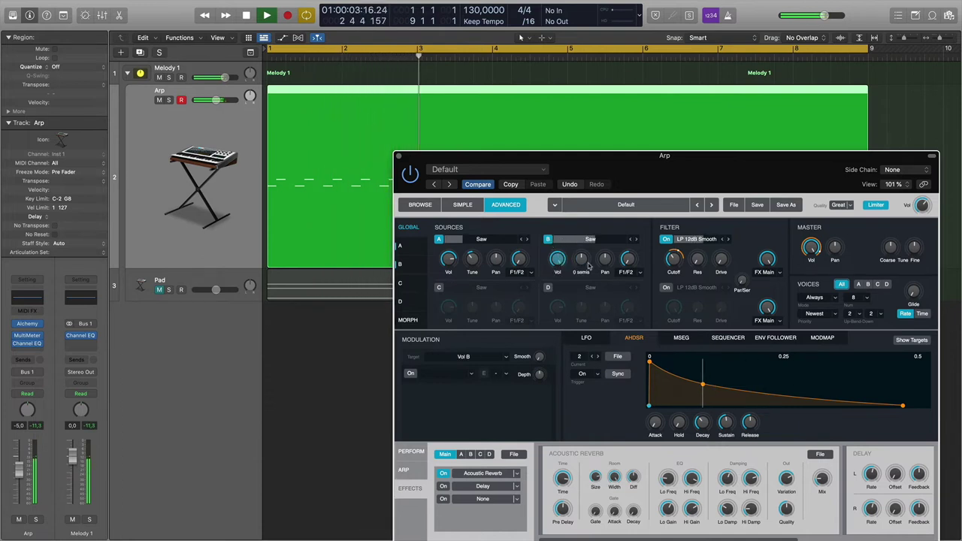
{"action": "left_click", "coordinate": [584, 265]}
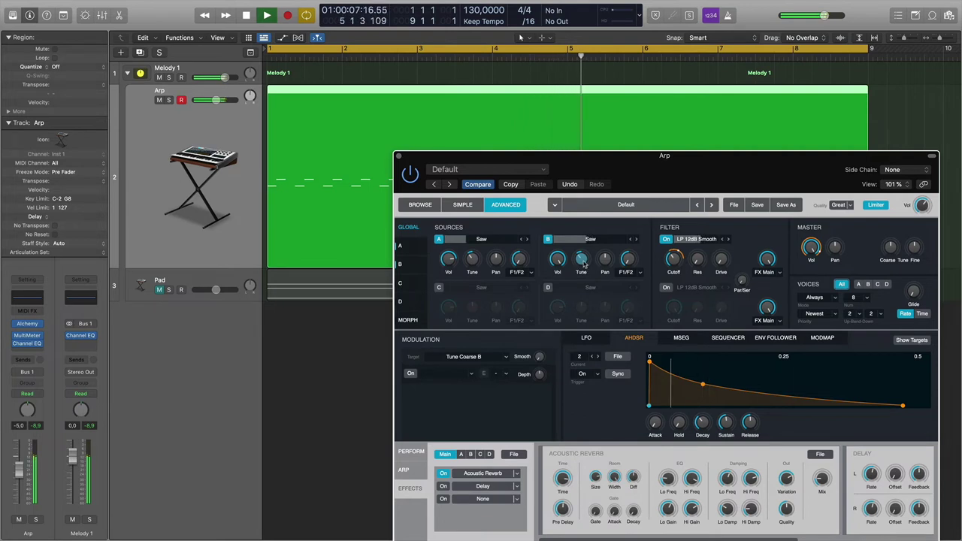
{"action": "left_click_drag", "start_coordinate": [585, 262], "coordinate": [585, 263]}
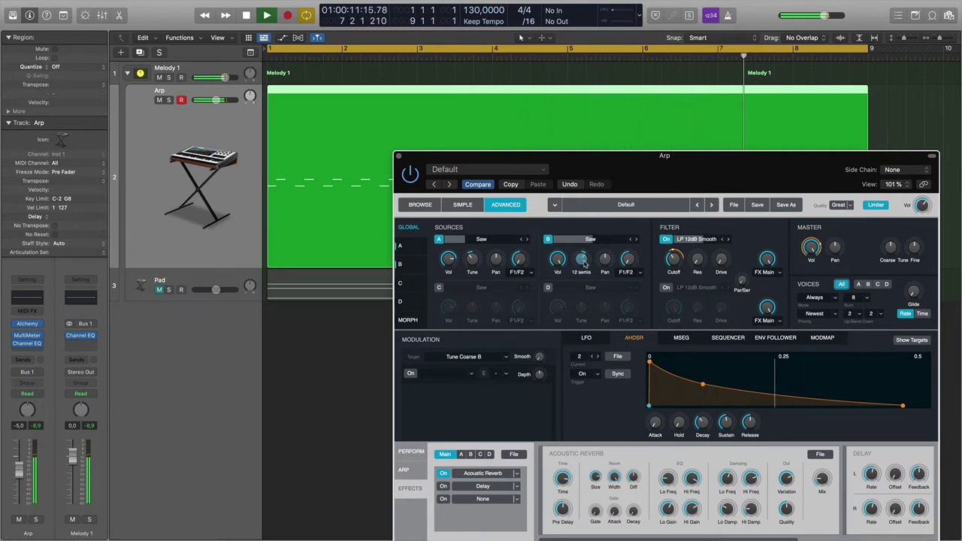
{"action": "key", "text": "space"}
{"action": "left_click", "coordinate": [585, 263], "text": "alt"}
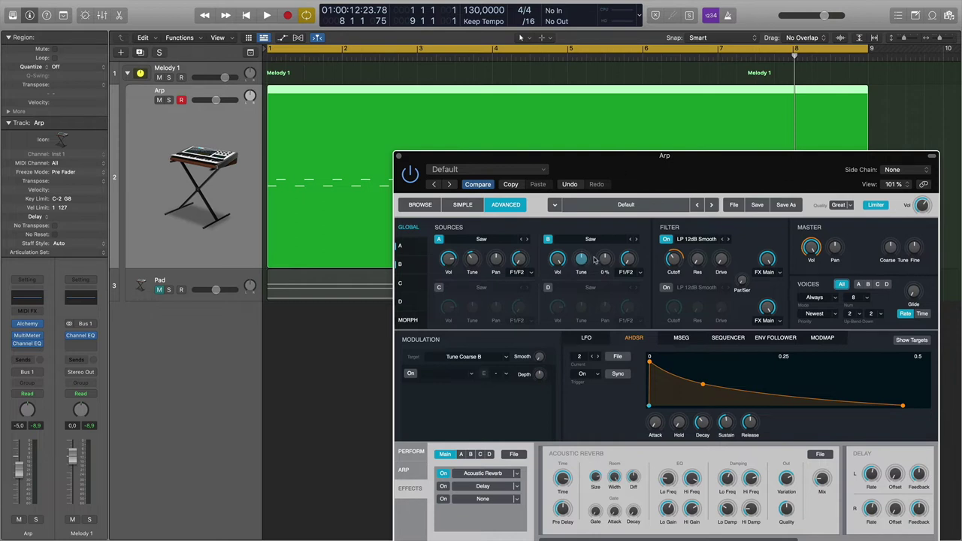
- Enable source C in Alchemy, load the basic Square waveform into it and tune it up by about an octave
{"action": "scroll", "coordinate": [592, 276], "scroll_direction": "up", "scroll_amount": 1}
{"action": "left_click", "coordinate": [439, 288]}
{"action": "left_click", "coordinate": [482, 290]}
{"action": "mouse_move", "coordinate": [481, 309]}
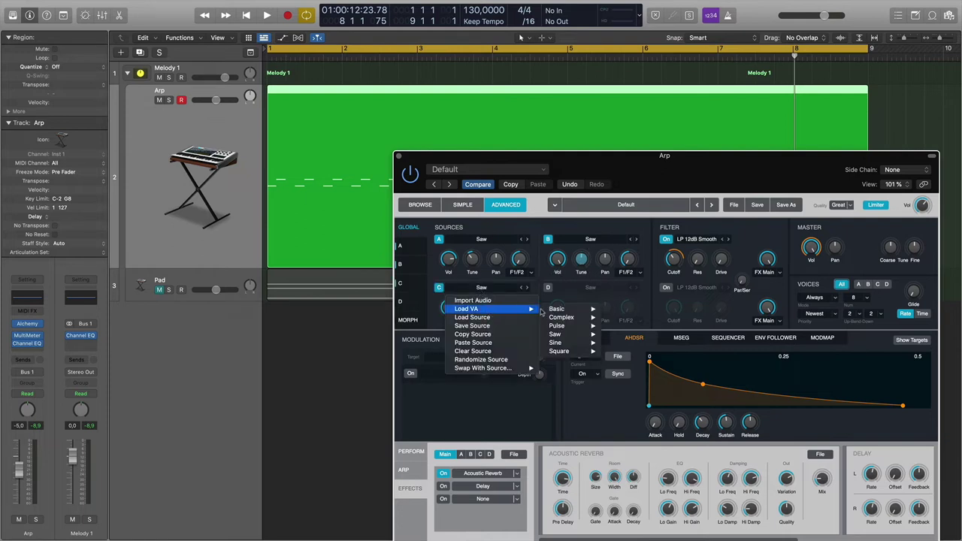
{"action": "mouse_move", "coordinate": [560, 309]}
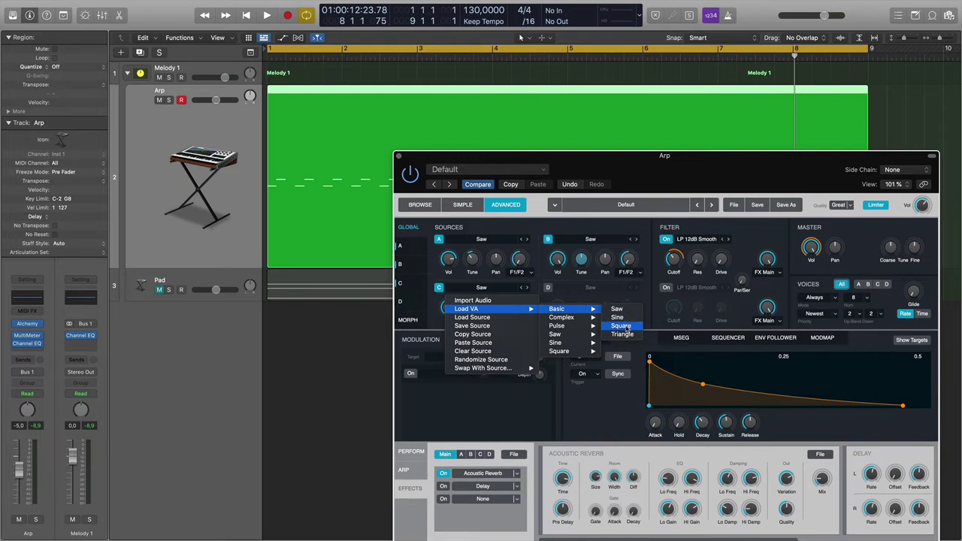
{"action": "left_click", "coordinate": [622, 325]}
{"action": "left_click_drag", "start_coordinate": [474, 313], "coordinate": [477, 302]}
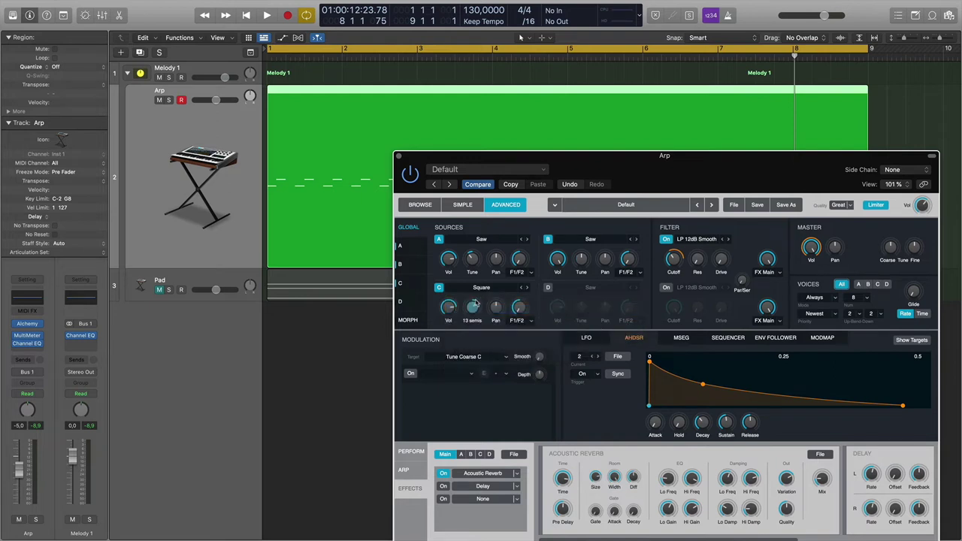
- Audition the loop with sources A, B and C layered together and check source B's volume
{"action": "key", "text": "space"}
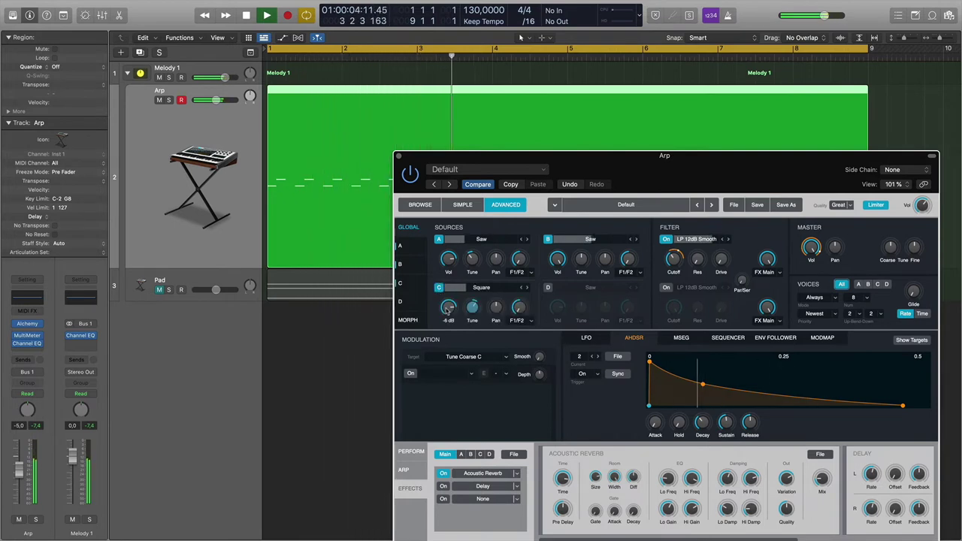
{"action": "left_click", "coordinate": [557, 260]}
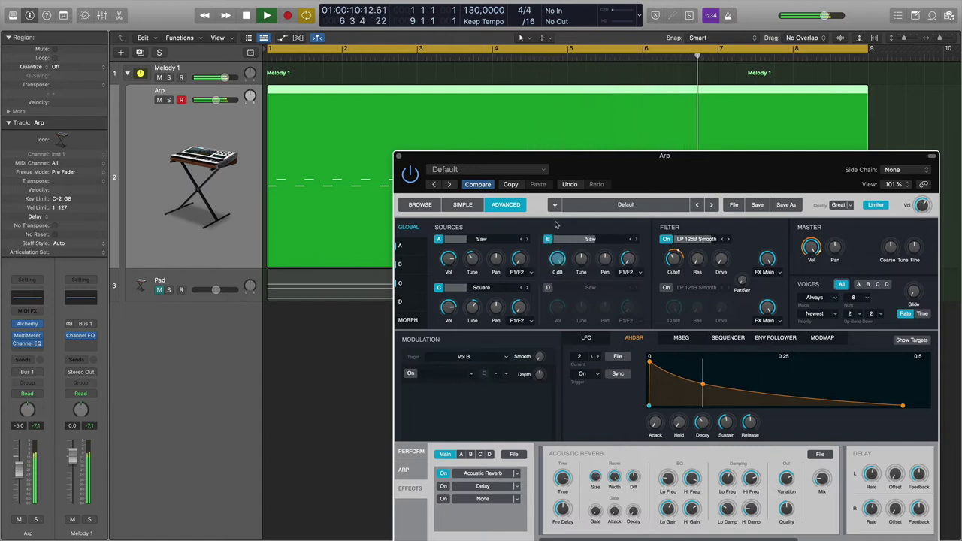
{"action": "key", "text": "space"}
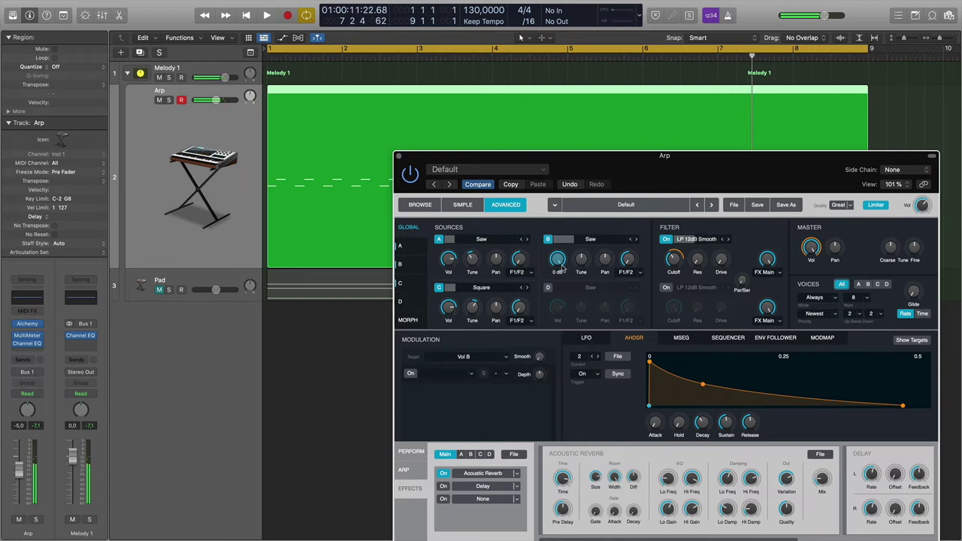
- Disable sources B and C, play the loop with source A alone, and bring in C and B one at a time
{"action": "left_click", "coordinate": [439, 287]}
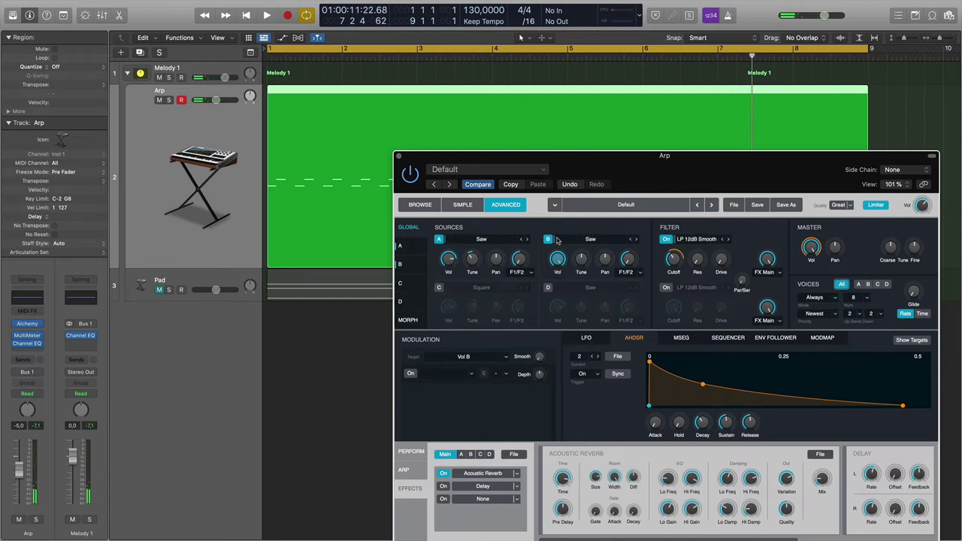
{"action": "left_click", "coordinate": [548, 239]}
{"action": "key", "text": "space"}
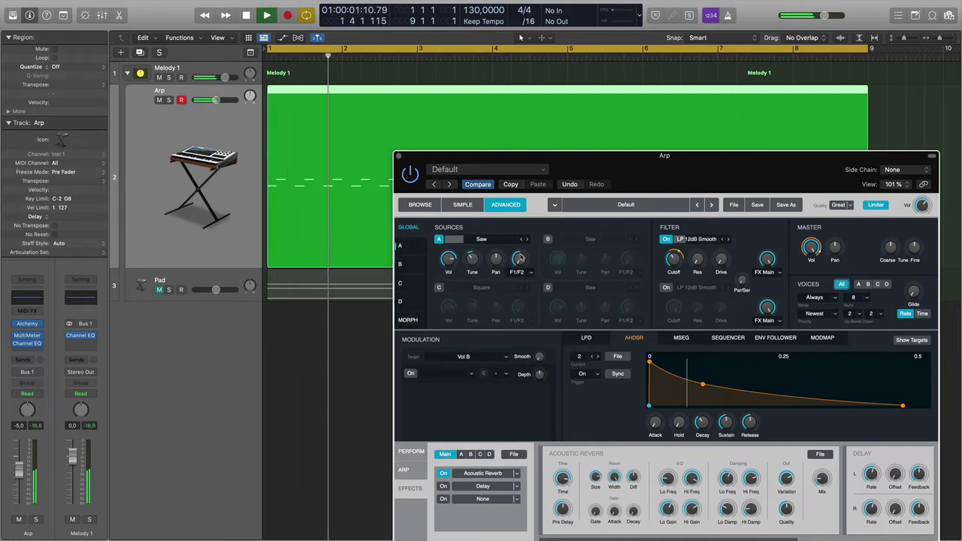
{"action": "left_click", "coordinate": [440, 289]}
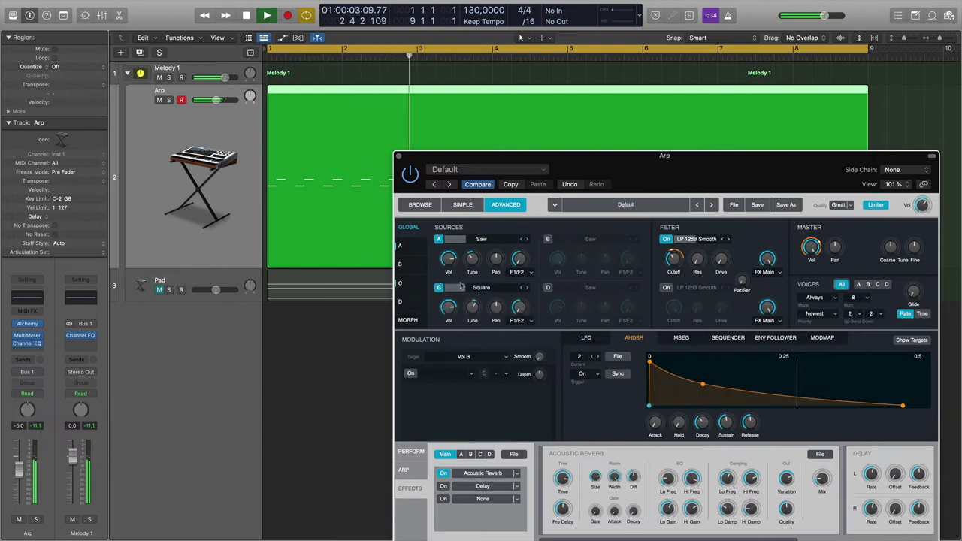
{"action": "left_click", "coordinate": [549, 239]}
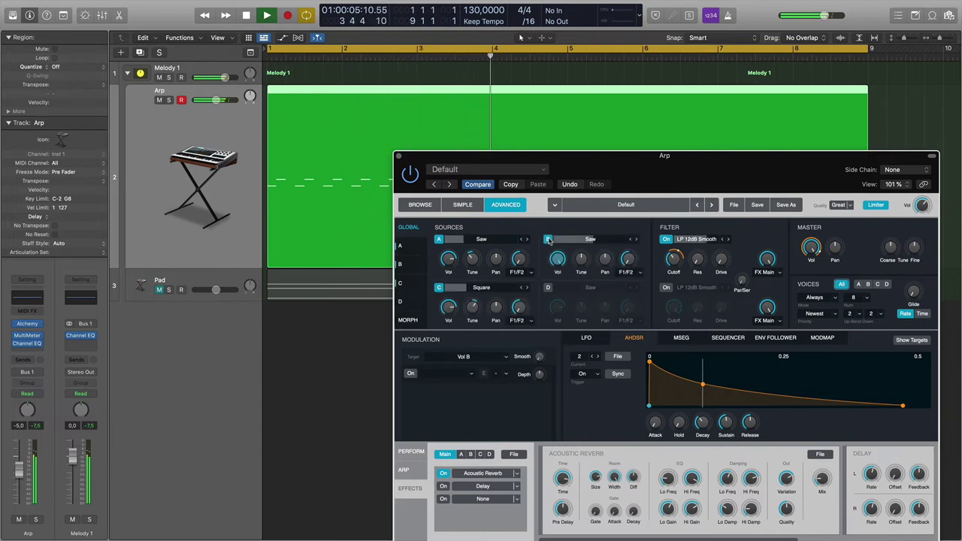
{"action": "key", "text": "space"}
- Open the Channel EQ on the Melody 1 track and arrange its window beside the Alchemy window
{"action": "left_click", "coordinate": [192, 75]}
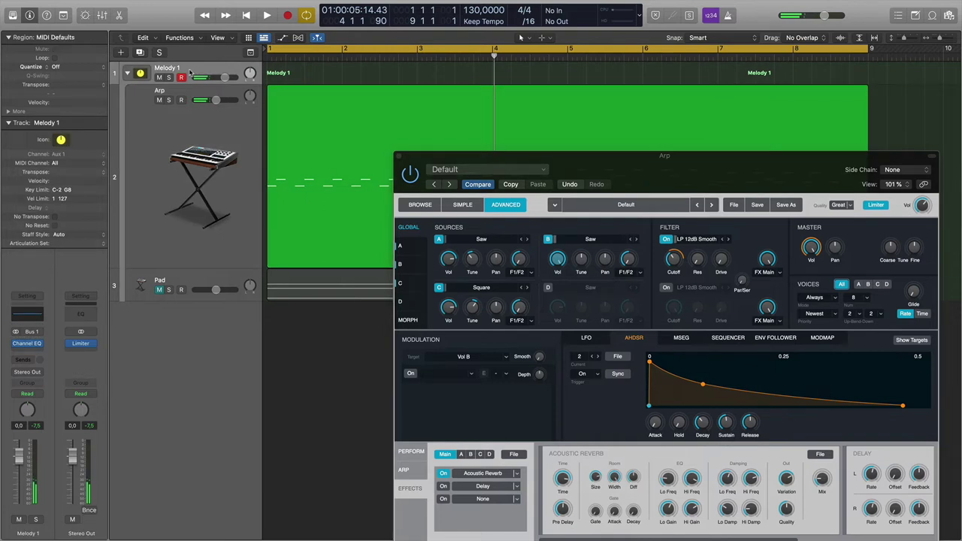
{"action": "left_click", "coordinate": [28, 344]}
{"action": "left_click_drag", "start_coordinate": [527, 113], "coordinate": [329, 53]}
{"action": "left_click_drag", "start_coordinate": [624, 166], "coordinate": [687, 163]}
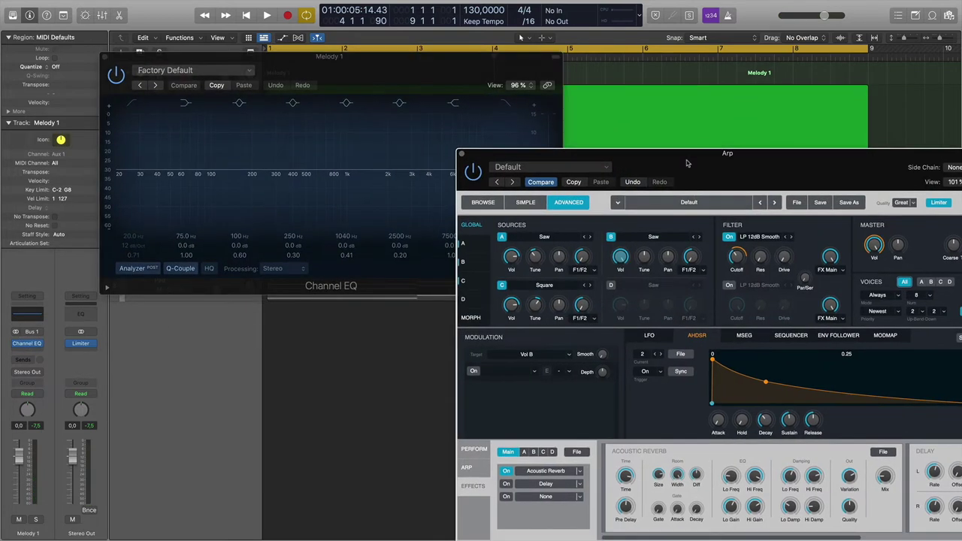
{"action": "left_click_drag", "start_coordinate": [382, 66], "coordinate": [333, 62]}
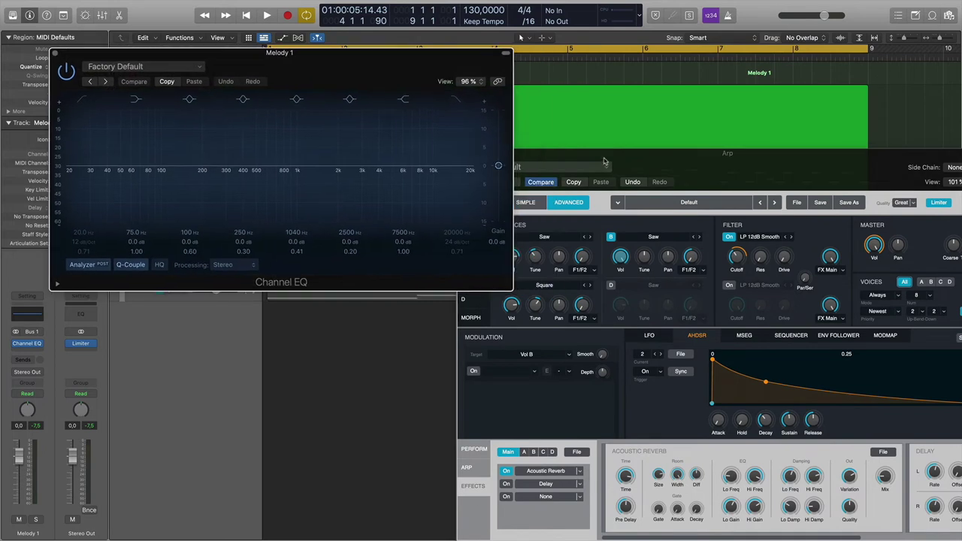
{"action": "left_click_drag", "start_coordinate": [603, 162], "coordinate": [627, 158]}
- Play the loop with source C on and off to compare the layers in the Channel EQ spectrum analyzer
{"action": "key", "text": "space"}
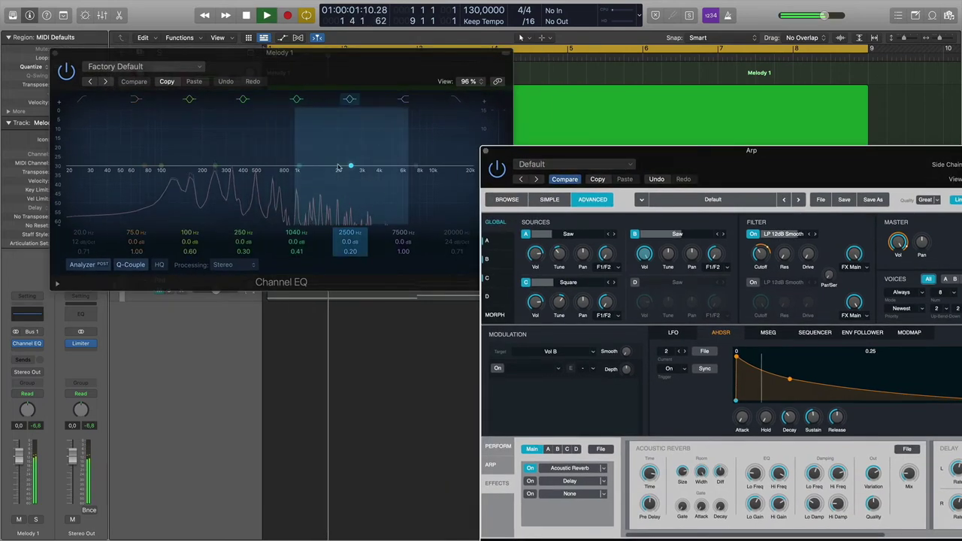
{"action": "key", "text": "space"}
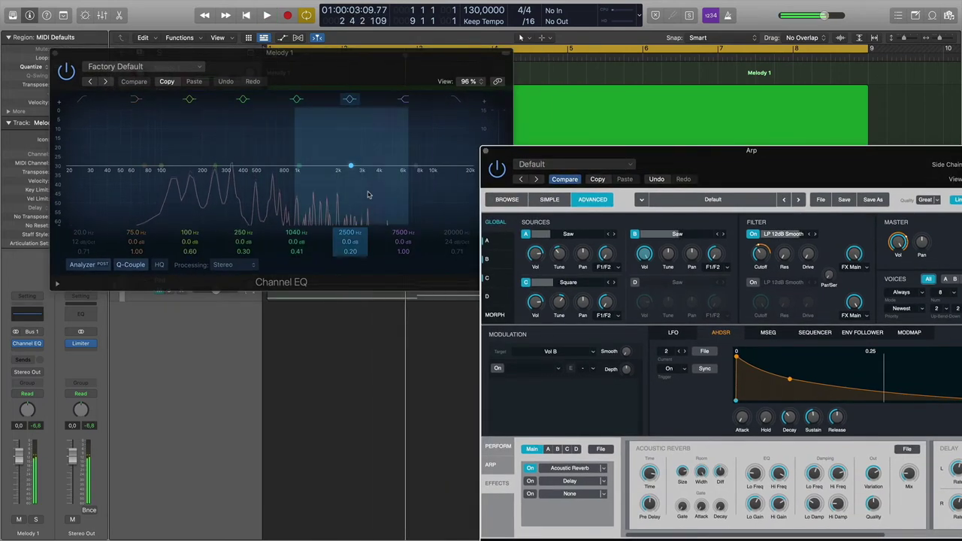
{"action": "left_click", "coordinate": [527, 284]}
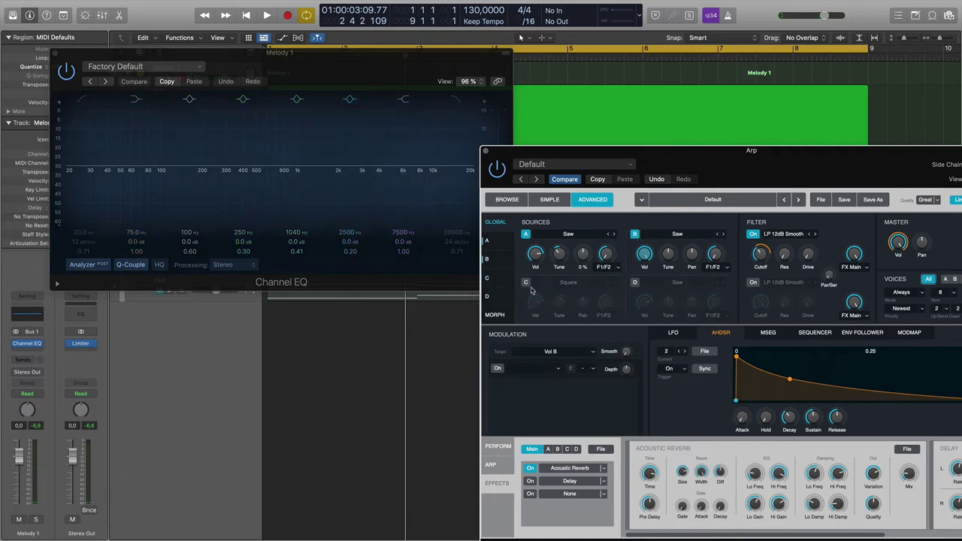
{"action": "key", "text": "space"}
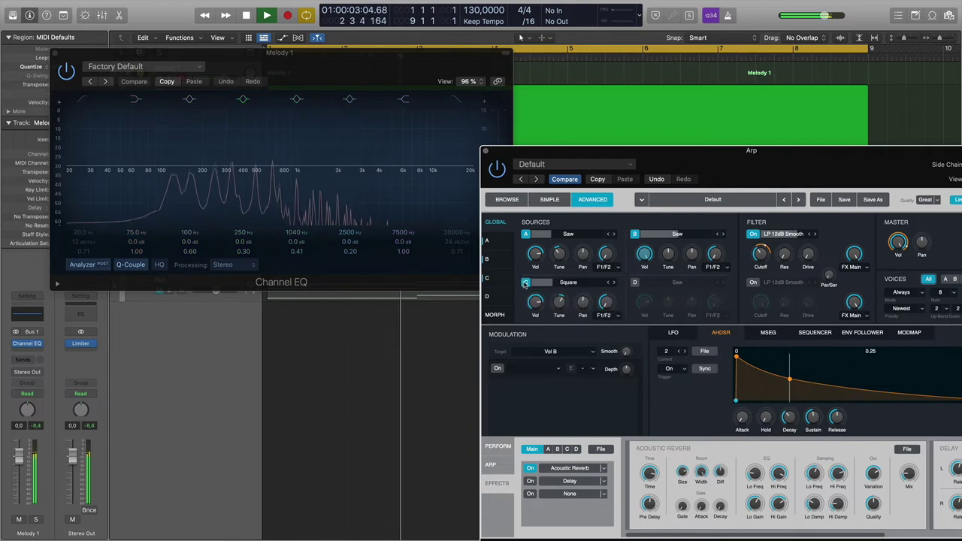
{"action": "left_click", "coordinate": [526, 283]}
{"action": "key", "text": "space"}
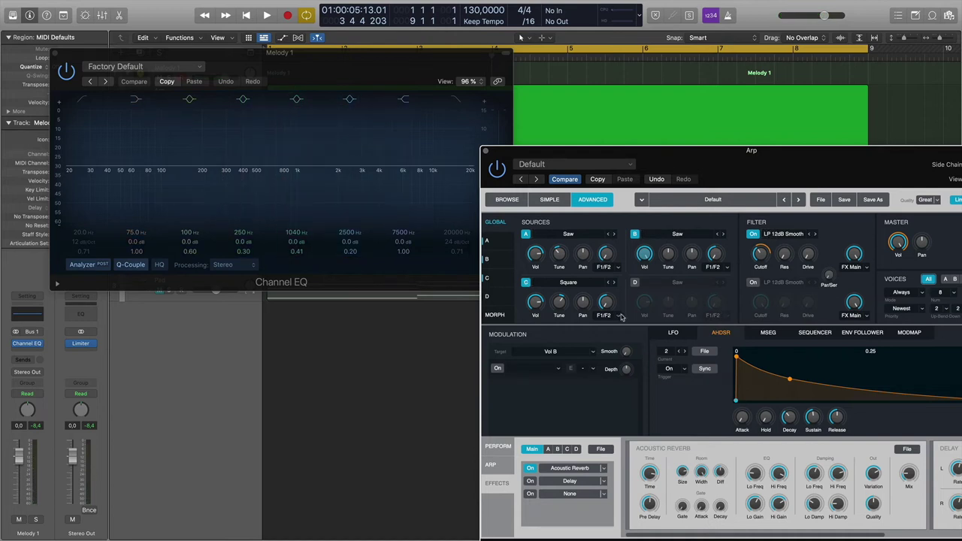
- Adjust the cutoff of Alchemy's first filter up to about 417 Hz while playing the loop and watching the spectrum
{"action": "left_click_drag", "start_coordinate": [673, 158], "coordinate": [659, 152]}
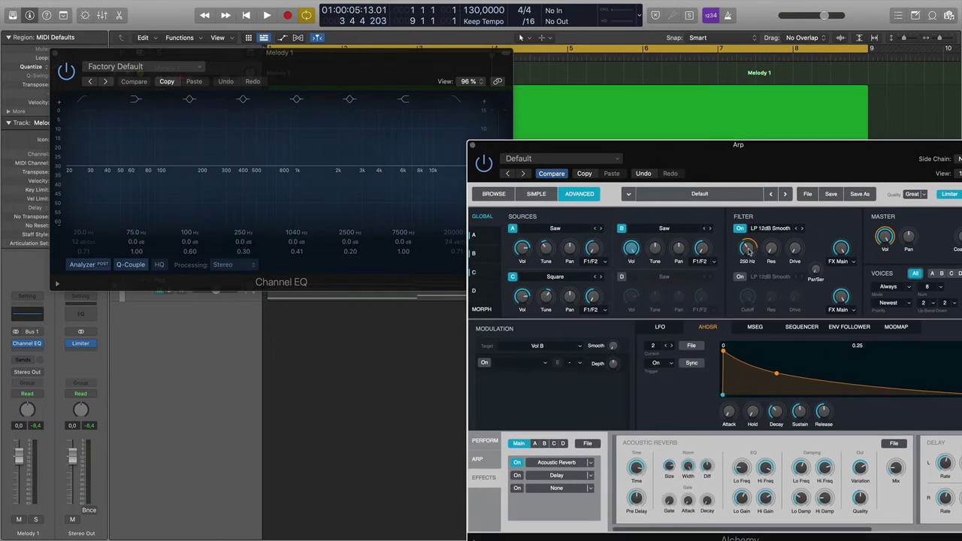
{"action": "key", "text": "space"}
{"action": "mouse_move", "coordinate": [748, 250]}
{"action": "left_mouse_down"}
{"action": "mouse_move", "coordinate": [743, 229]}
{"action": "mouse_move", "coordinate": [748, 272]}
{"action": "mouse_move", "coordinate": [749, 251]}
{"action": "left_mouse_up"}
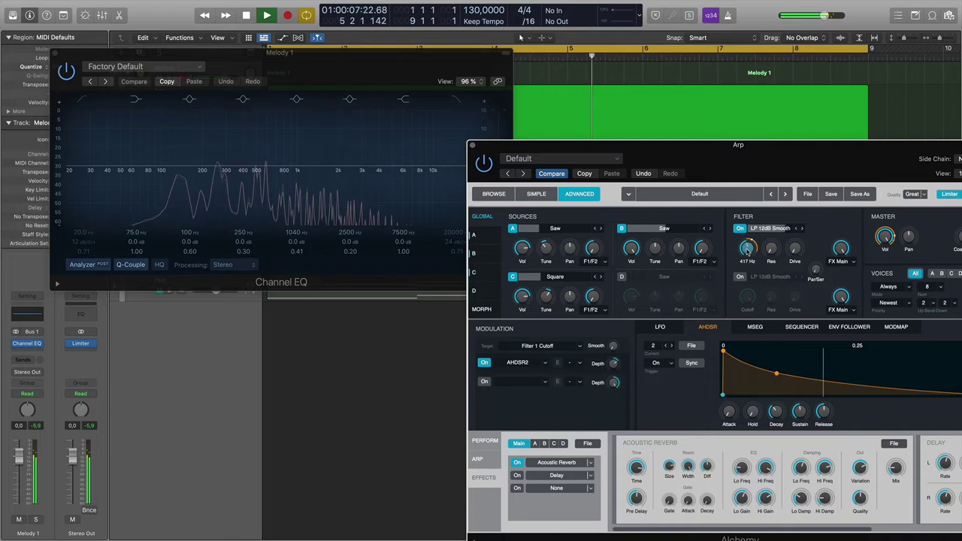
{"action": "key", "text": "space"}
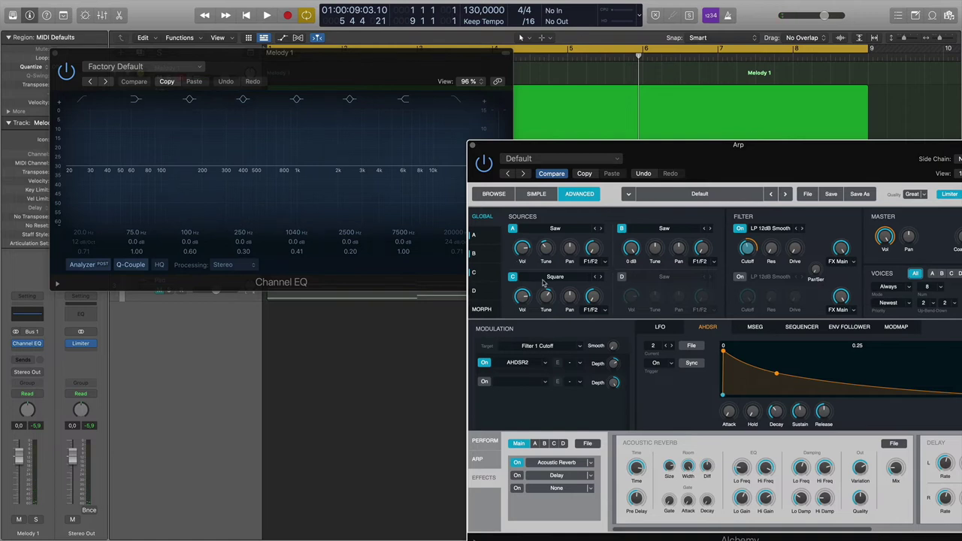
- Switch to the presentation slide on layering by frequency and advance the slides
{"action": "key", "text": "ctrl+Right"}
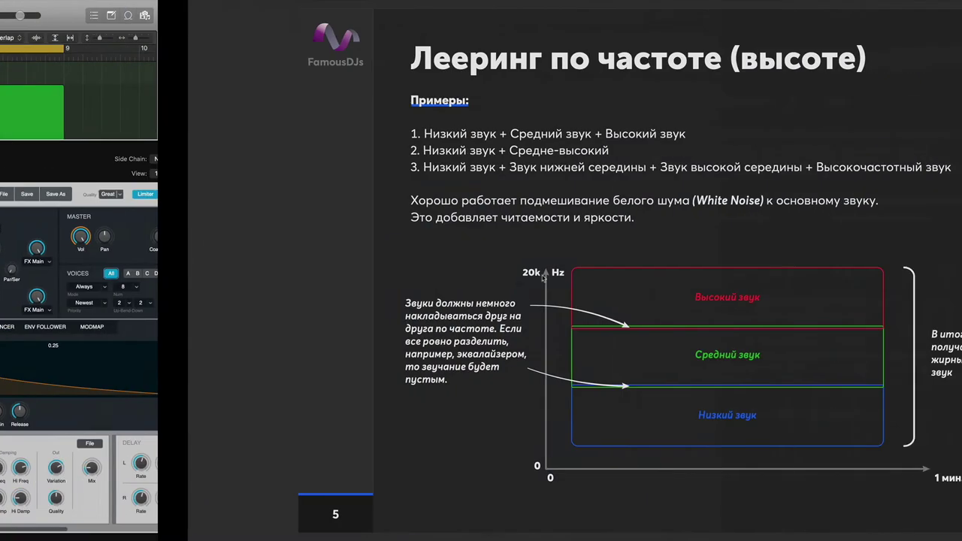
{"action": "key", "text": "Right"}
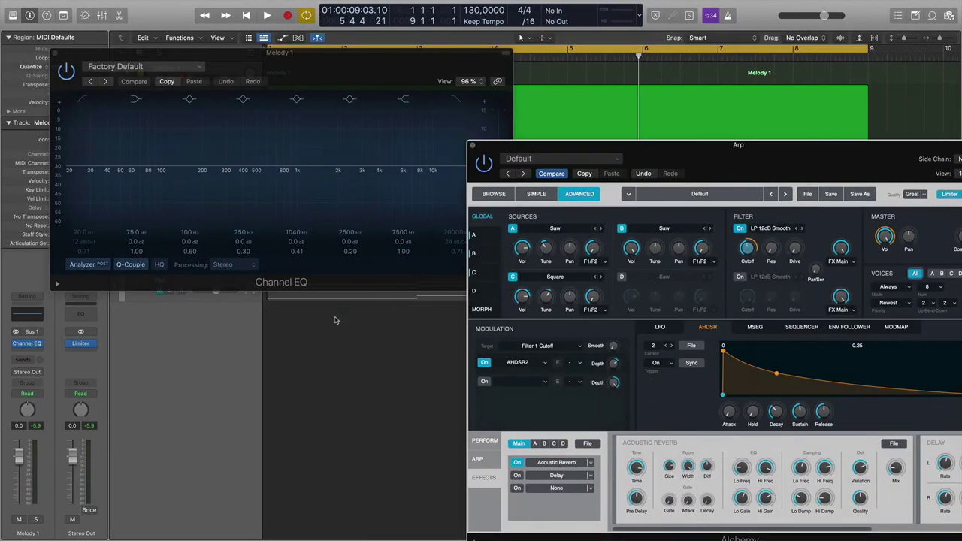
- Close the Channel EQ window and insert the s(M)exoscope oscilloscope plug-in on the Melody 1 track
{"action": "left_click", "coordinate": [54, 55]}
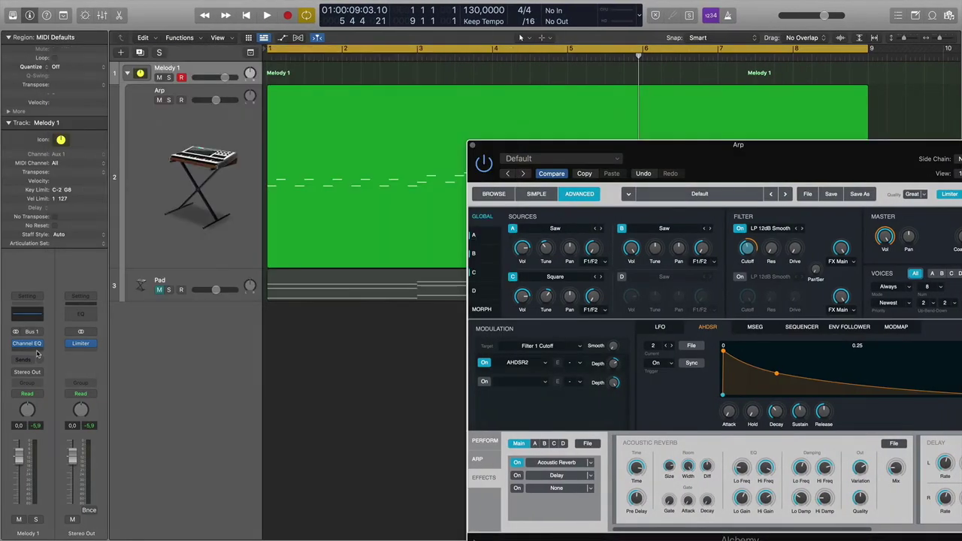
{"action": "left_click", "coordinate": [36, 348]}
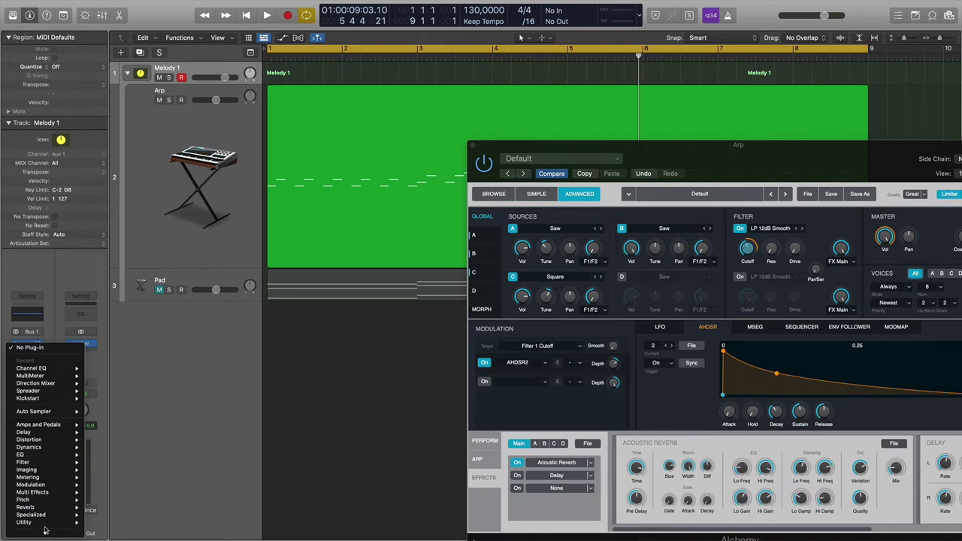
{"action": "mouse_move", "coordinate": [45, 533]}
{"action": "mouse_move", "coordinate": [128, 525]}
{"action": "mouse_move", "coordinate": [188, 526]}
{"action": "left_click", "coordinate": [256, 526]}
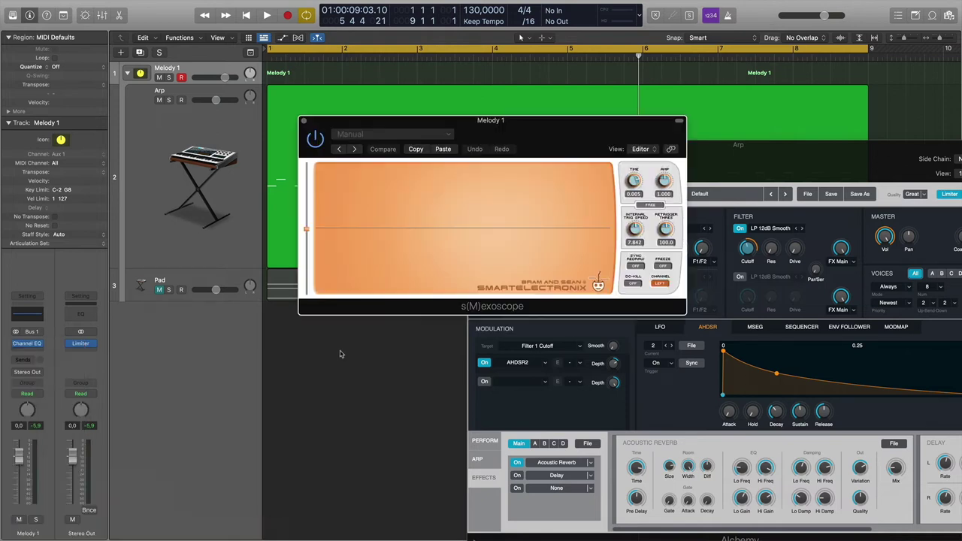
- Move the s(M)exoscope window beside the Alchemy window so both are visible
{"action": "left_click_drag", "start_coordinate": [478, 128], "coordinate": [255, 245]}
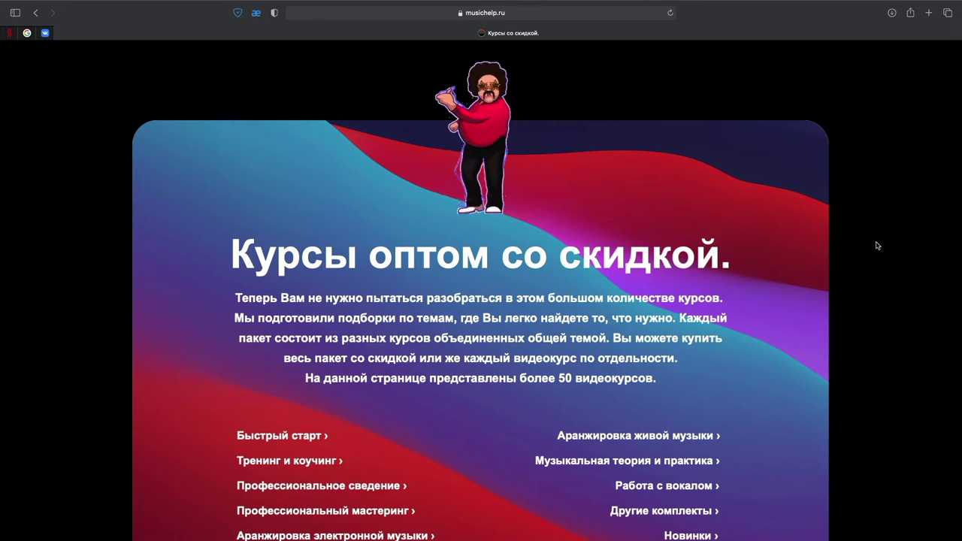
- Browse the discounted course bundles on musichelp.ru, from live music arrangement through music theory and practice to vocal work
{"action": "scroll", "coordinate": [876, 246], "scroll_direction": "down", "scroll_amount": 4}
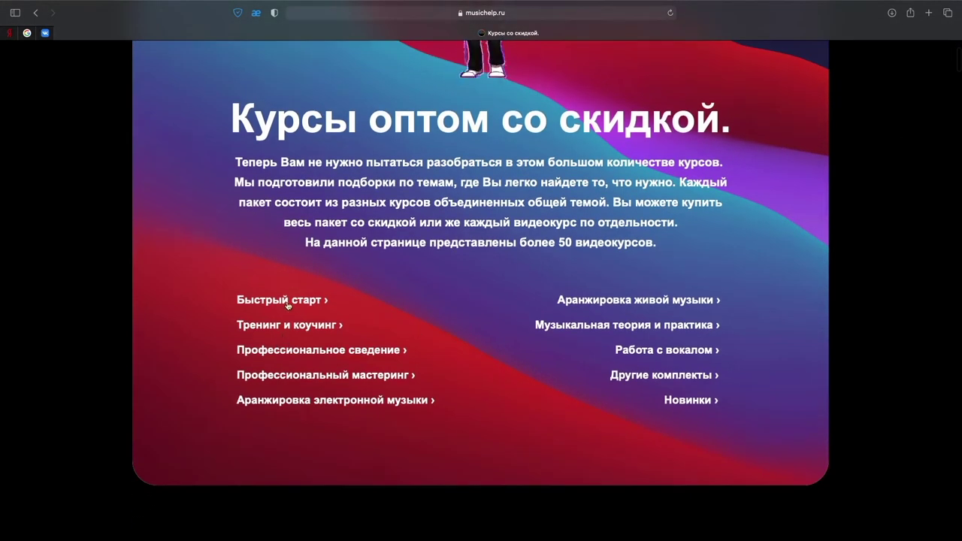
{"action": "left_click", "coordinate": [606, 306]}
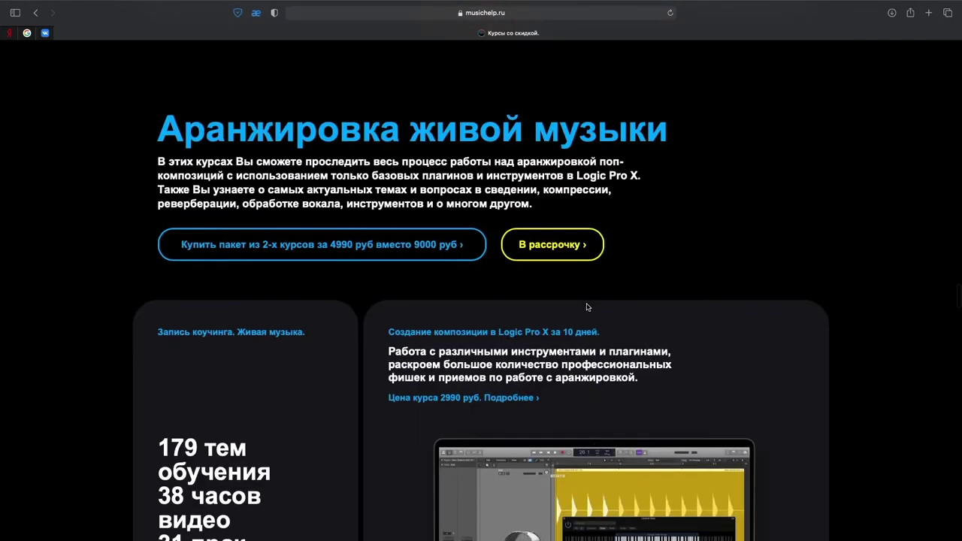
{"action": "scroll", "coordinate": [497, 278], "scroll_direction": "down", "scroll_amount": 2}
{"action": "scroll", "coordinate": [291, 229], "scroll_direction": "down", "scroll_amount": 10}
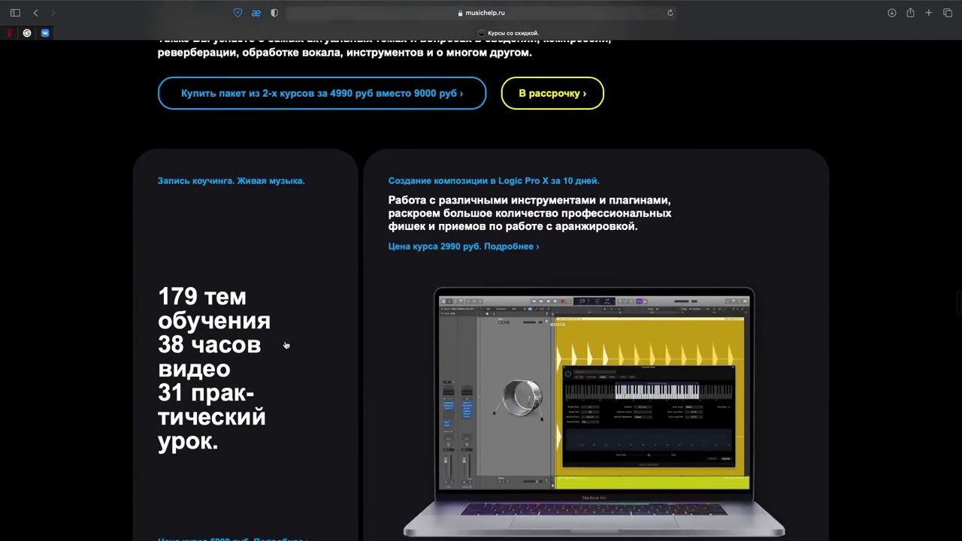
{"action": "scroll", "coordinate": [419, 364], "scroll_direction": "down", "scroll_amount": 2}
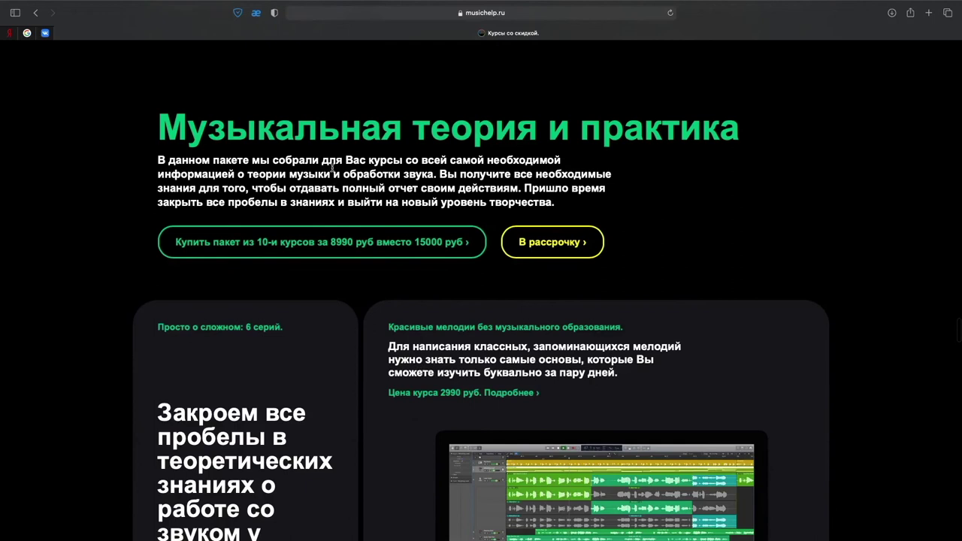
{"action": "scroll", "coordinate": [189, 281], "scroll_direction": "down", "scroll_amount": 12}
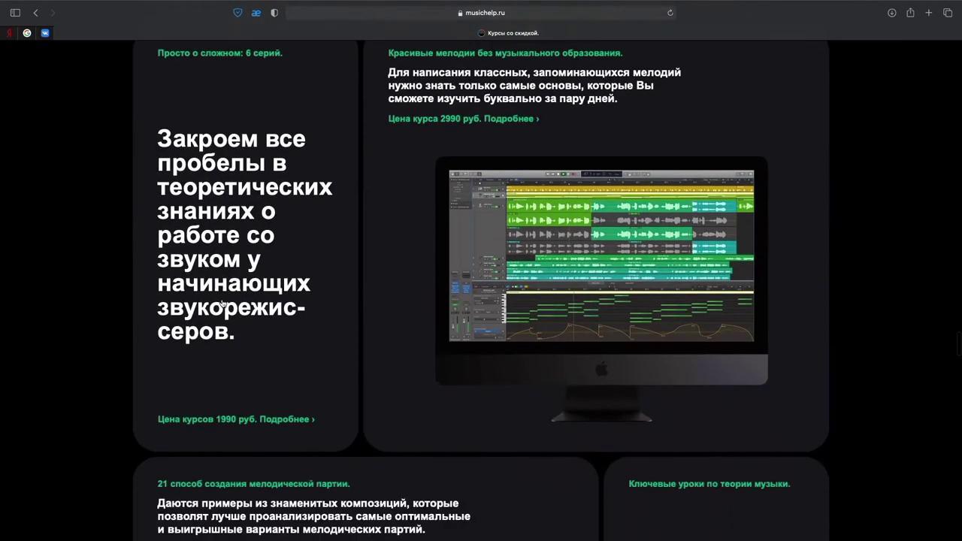
{"action": "scroll", "coordinate": [225, 302], "scroll_direction": "down", "scroll_amount": 7}
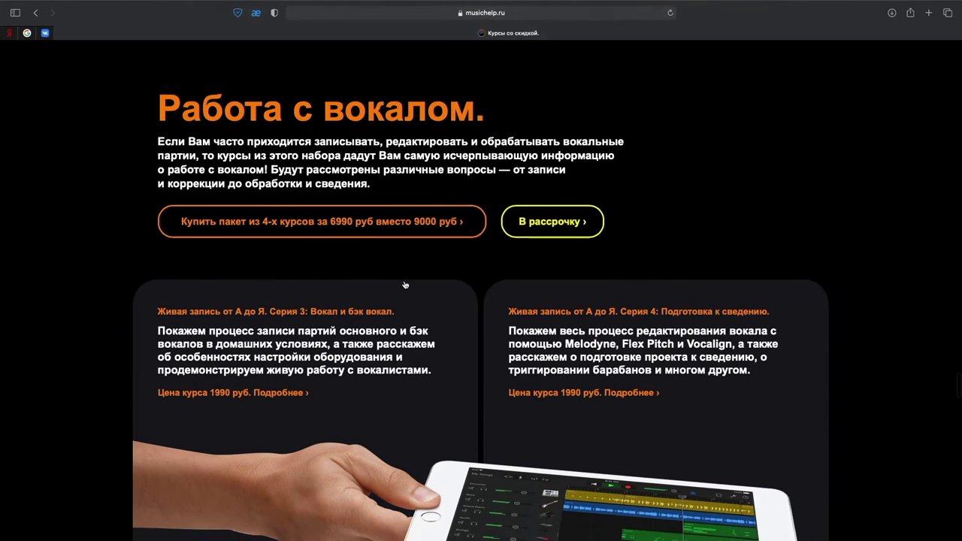
{"action": "left_click", "coordinate": [552, 244]}
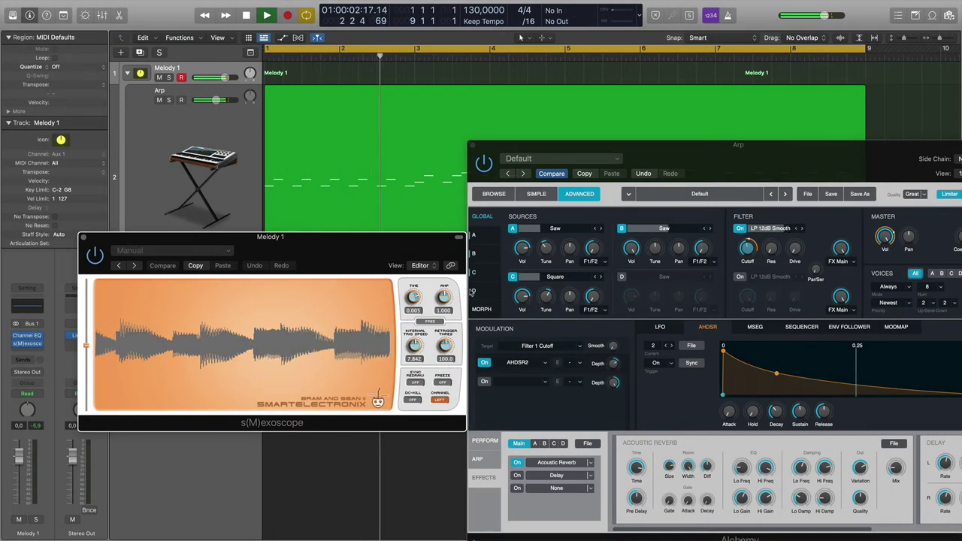
- Raise Alchemy's AHDSR 2 decay point to 0.09 s at 100%, display AHDSR 1, and play the loop while watching the oscilloscope
{"action": "key", "text": "space"}
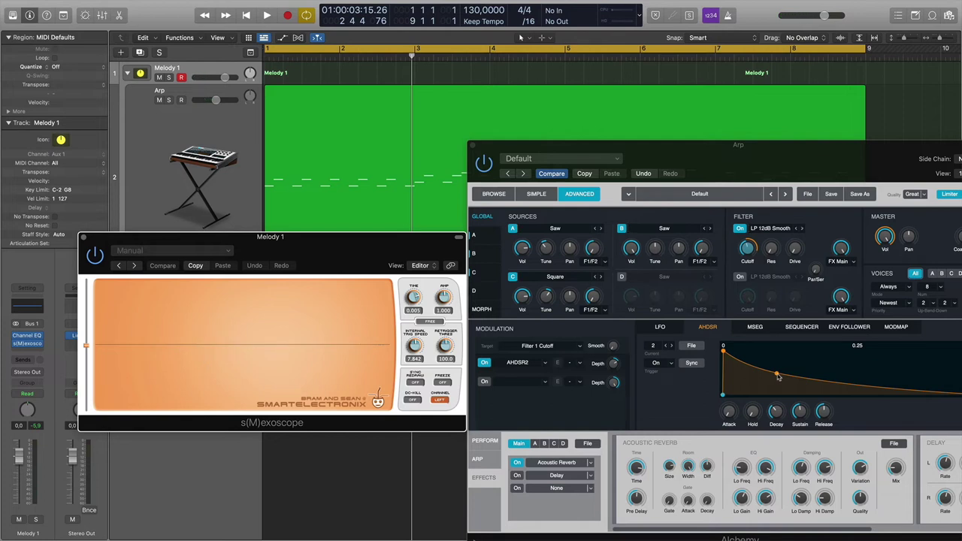
{"action": "left_click_drag", "start_coordinate": [779, 378], "coordinate": [773, 351]}
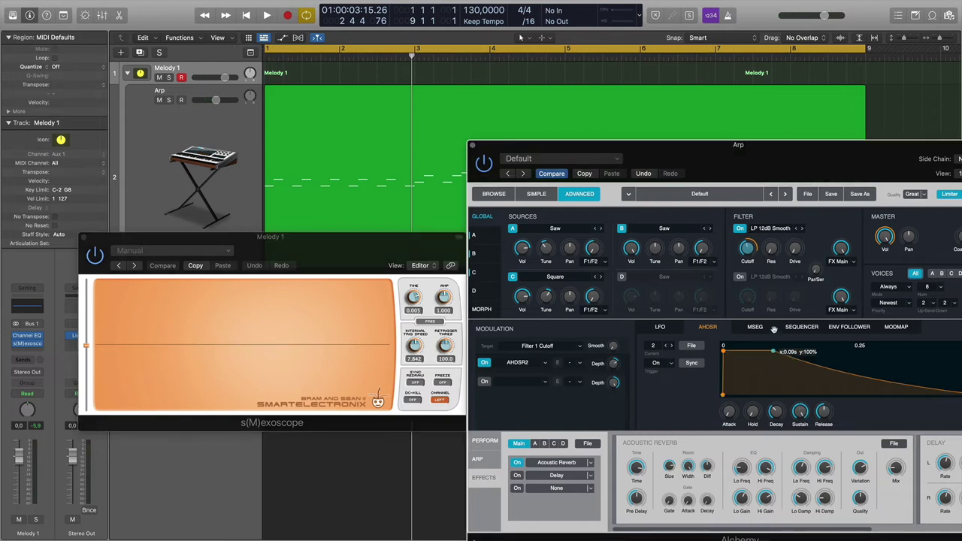
{"action": "left_click", "coordinate": [655, 352]}
{"action": "left_click", "coordinate": [656, 362]}
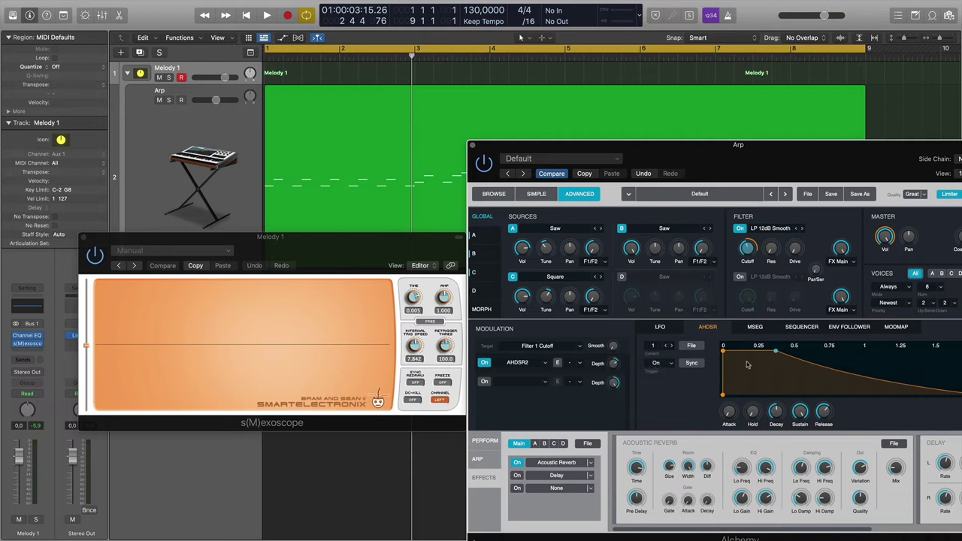
{"action": "key", "text": "space"}
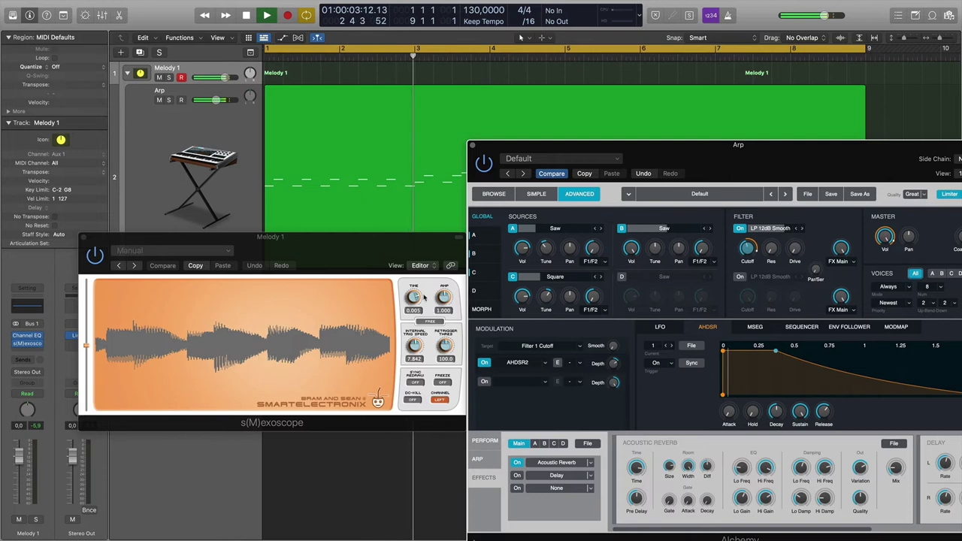
{"action": "mouse_move", "coordinate": [548, 261]}
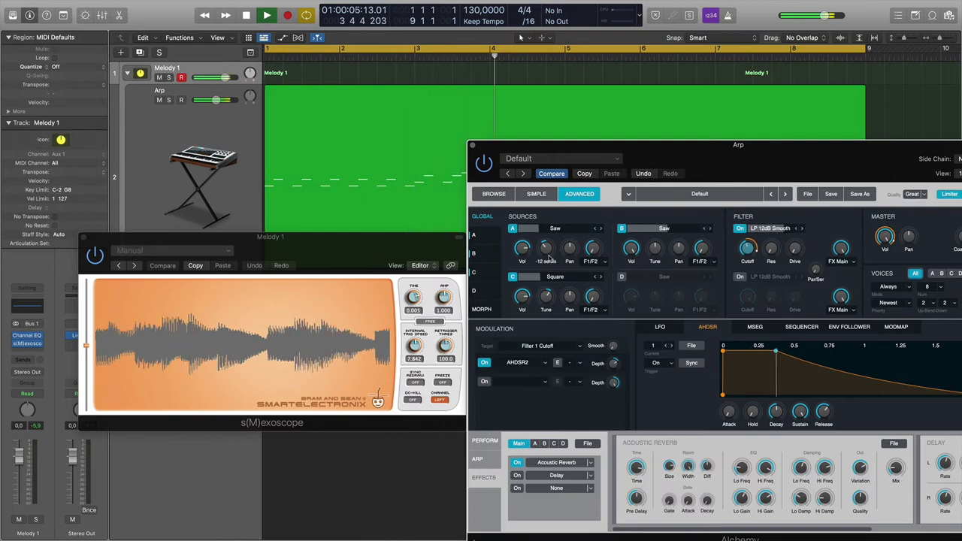
{"action": "key", "text": "space"}
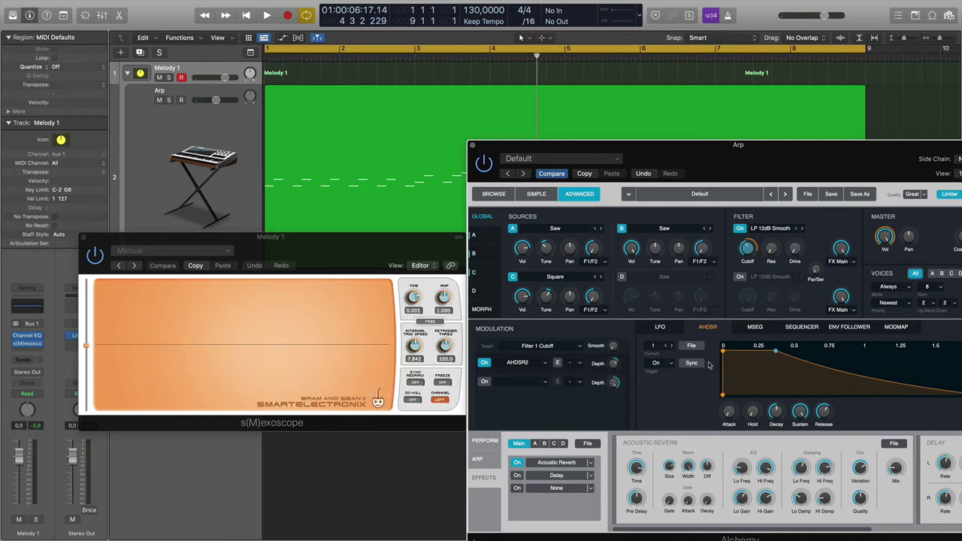
- Shorten the decay of AHDSR 2 and pull its sustain close to zero, checking the loop on the oscilloscope
{"action": "left_click_drag", "start_coordinate": [658, 351], "coordinate": [659, 344]}
{"action": "mouse_move", "coordinate": [774, 359]}
{"action": "left_mouse_down"}
{"action": "mouse_move", "coordinate": [747, 387]}
{"action": "mouse_move", "coordinate": [735, 381]}
{"action": "mouse_move", "coordinate": [745, 392]}
{"action": "left_mouse_up"}
{"action": "key", "text": "space"}
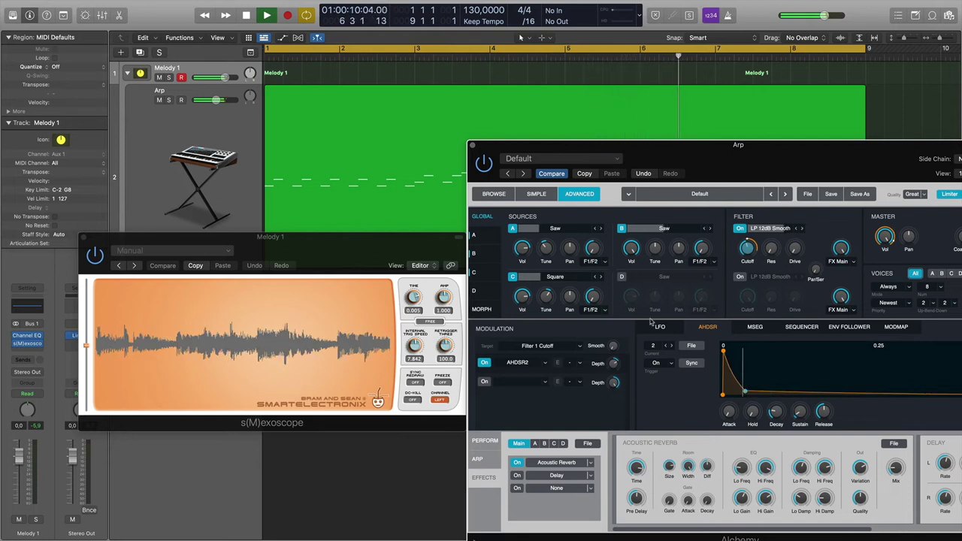
{"action": "key", "text": "space"}
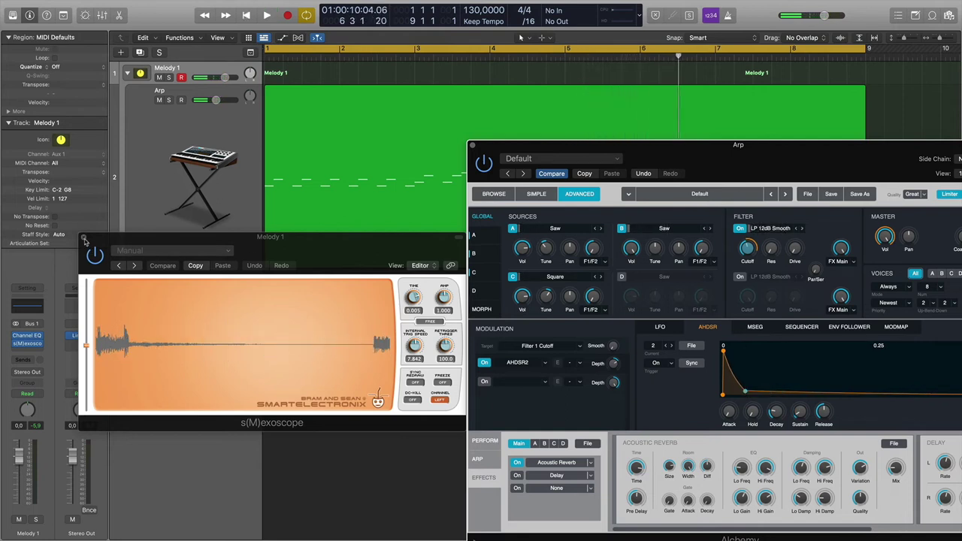
- Raise the AHDSR 2 decay point to about half level with a slightly longer decay, and close the oscilloscope window
{"action": "left_click_drag", "start_coordinate": [743, 391], "coordinate": [753, 373]}
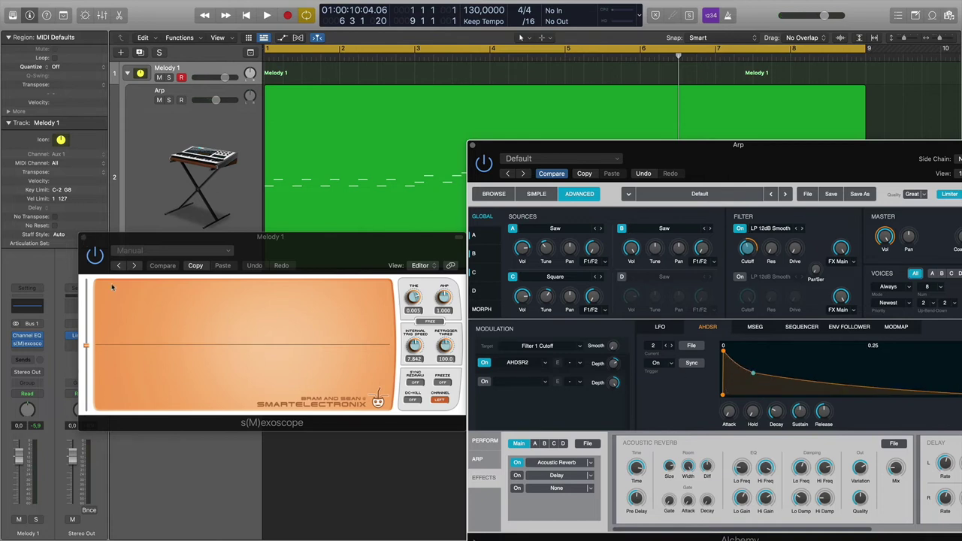
{"action": "left_click", "coordinate": [84, 240]}
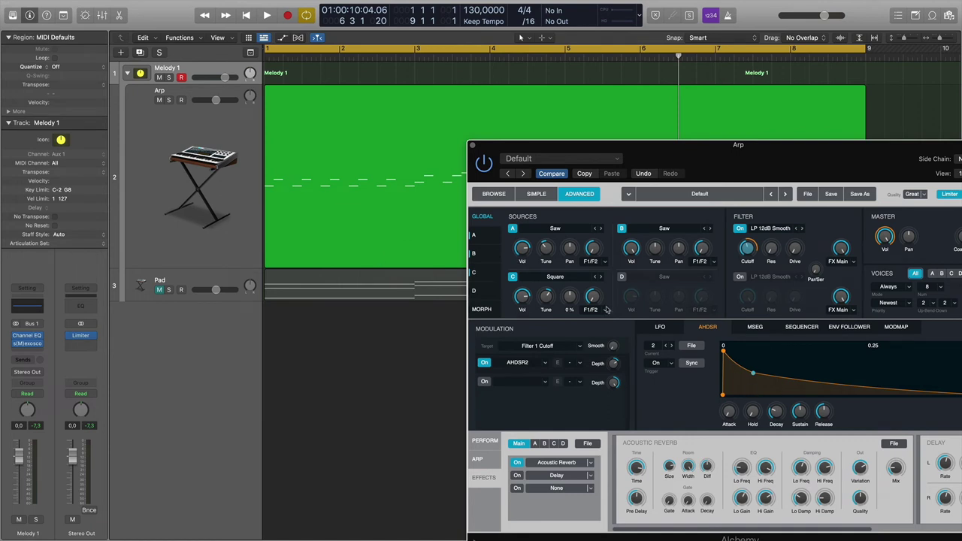
- Duplicate the Arp track with its settings and copy its MIDI region onto the new track
{"action": "left_click", "coordinate": [211, 129]}
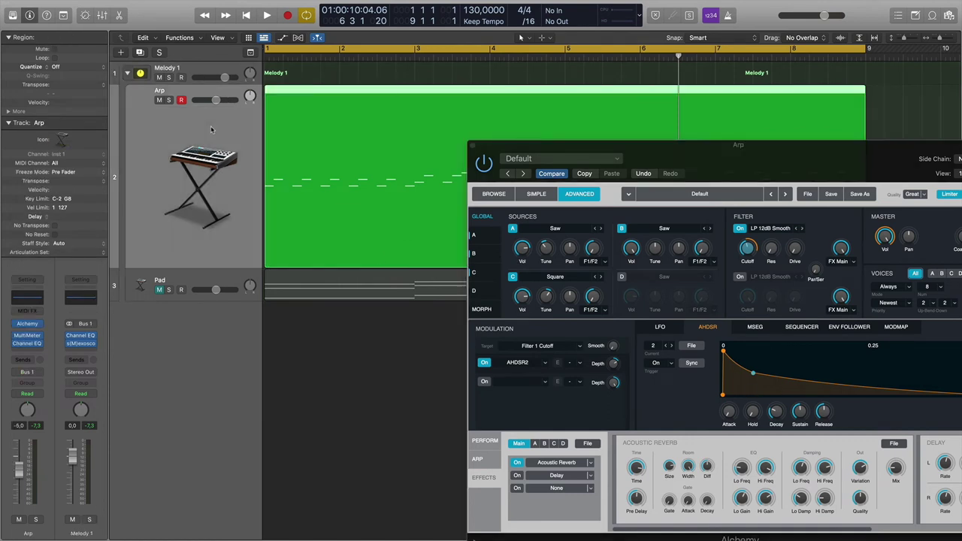
{"action": "key", "text": "super+d"}
{"action": "left_click_drag", "start_coordinate": [296, 196], "coordinate": [300, 340]}
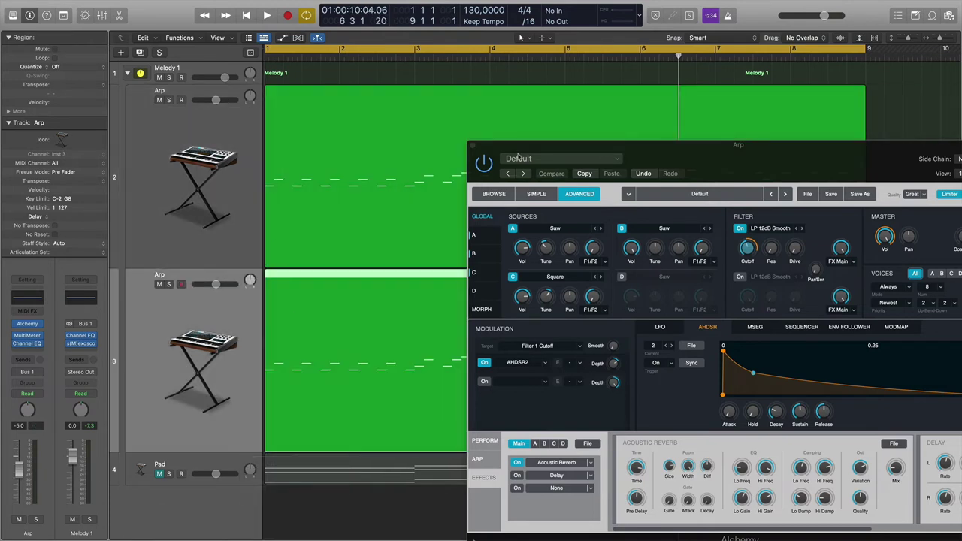
- In the upper Arp track's Alchemy, turn off source C and raise AHDSR 2's sustain to full level with a longer decay
{"action": "left_click", "coordinate": [472, 146]}
{"action": "key", "text": "Up"}
{"action": "mouse_move", "coordinate": [30, 329]}
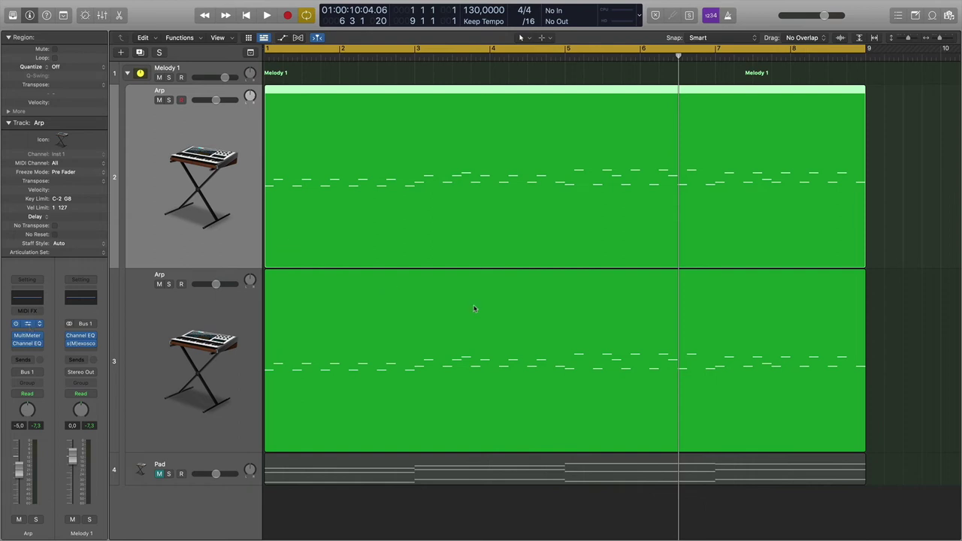
{"action": "key", "text": "v"}
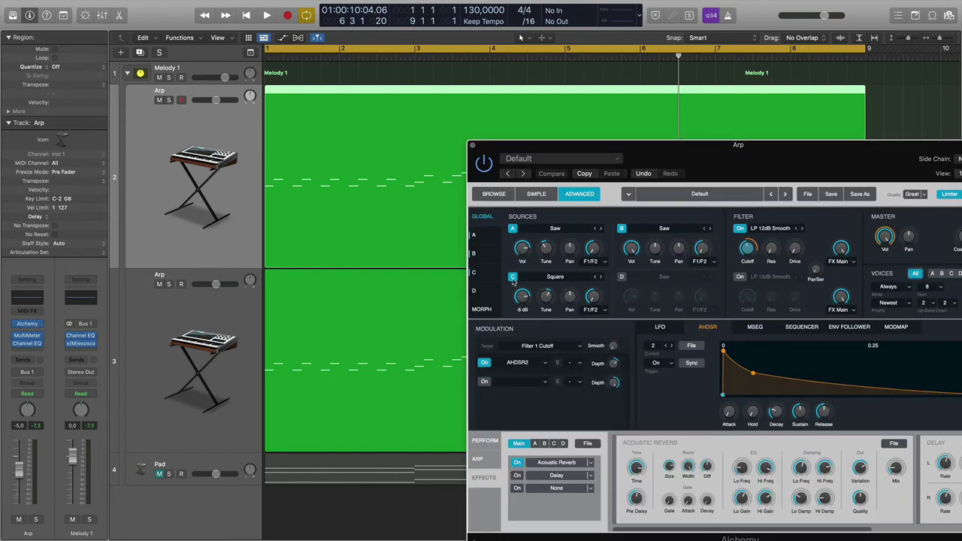
{"action": "left_click", "coordinate": [514, 277]}
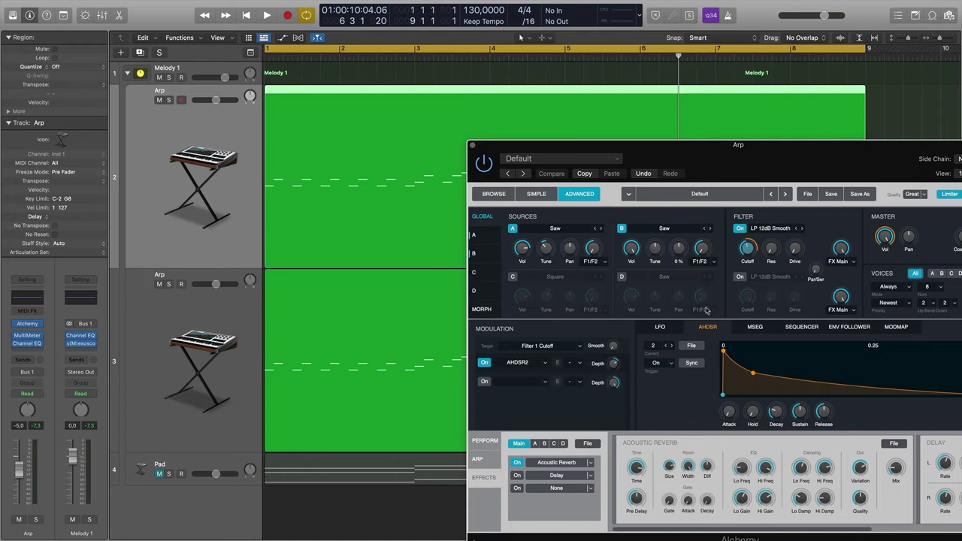
{"action": "left_click_drag", "start_coordinate": [752, 373], "coordinate": [790, 351]}
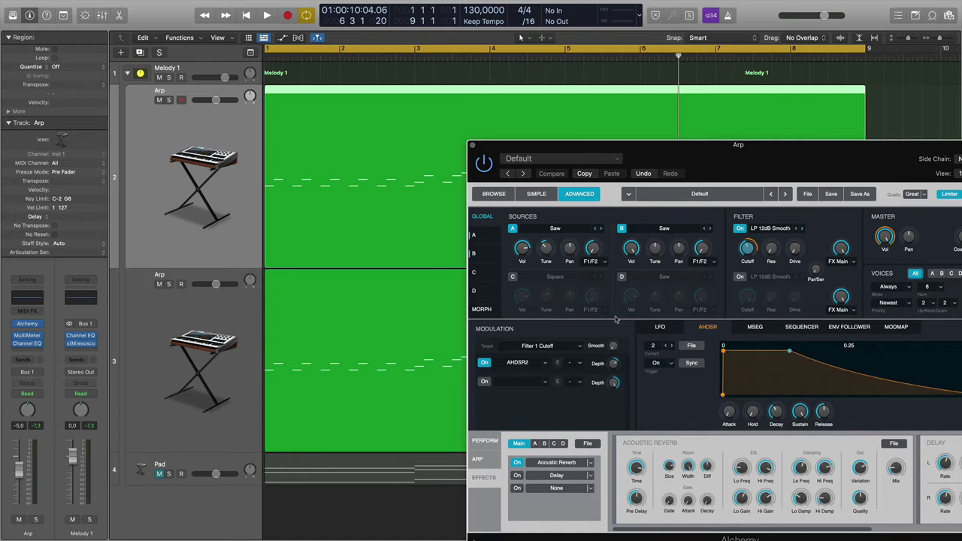
- Play the upper Arp track soloed from bar 1 and adjust its first filter's cutoff to 335 Hz
{"action": "left_click", "coordinate": [267, 58]}
{"action": "key", "text": "space"}
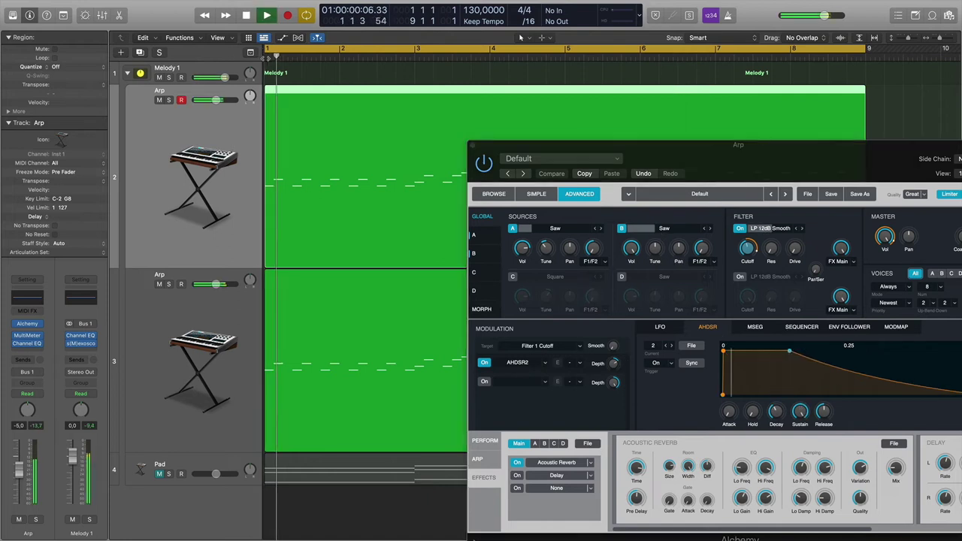
{"action": "left_click", "coordinate": [169, 100]}
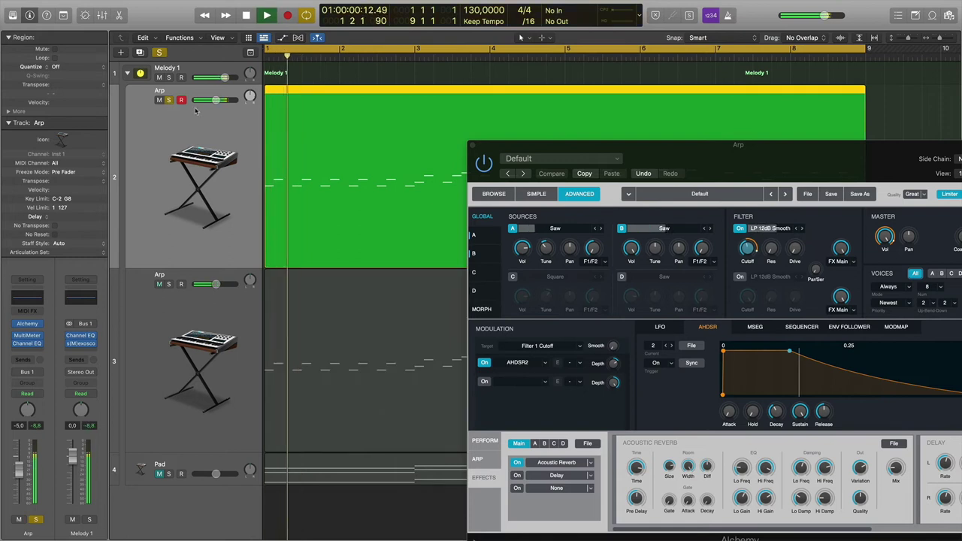
{"action": "left_click", "coordinate": [746, 249]}
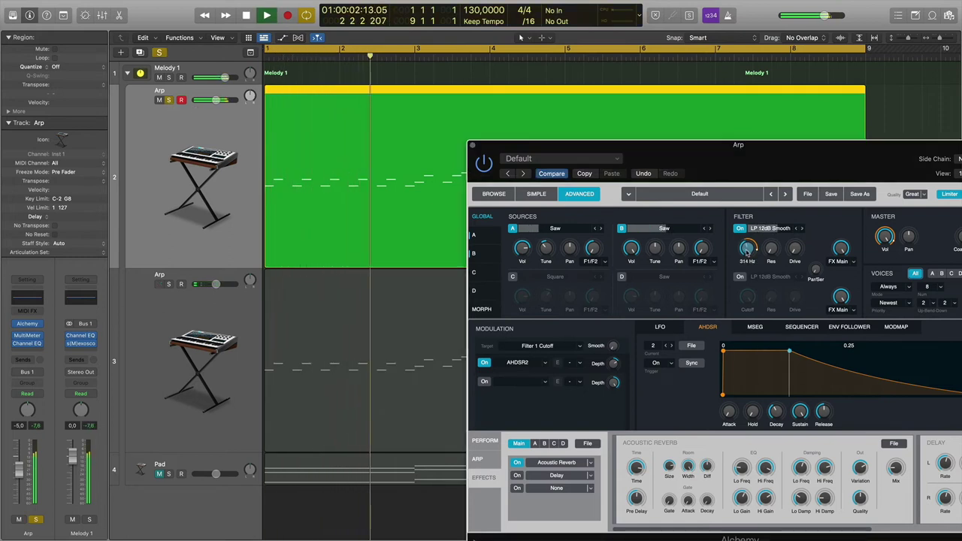
{"action": "left_click_drag", "start_coordinate": [746, 249], "coordinate": [747, 249]}
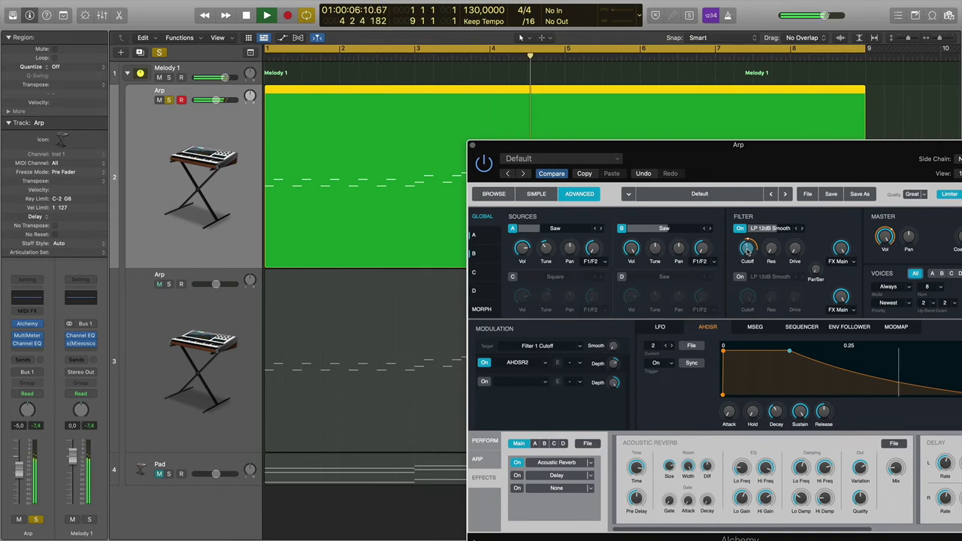
{"action": "key", "text": "space"}
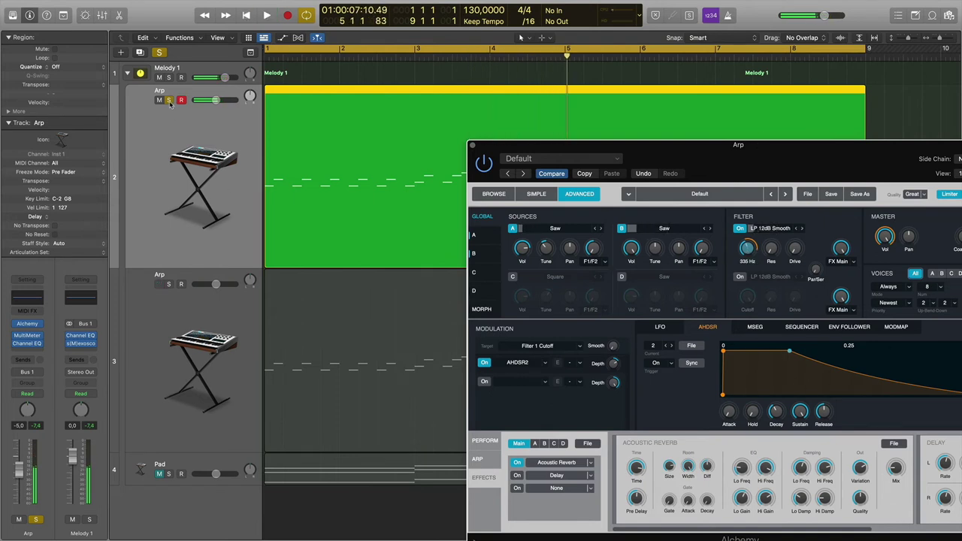
- Solo the lower Arp track instead of the upper one and audition it from the start
{"action": "left_click", "coordinate": [169, 100]}
{"action": "left_click", "coordinate": [168, 284]}
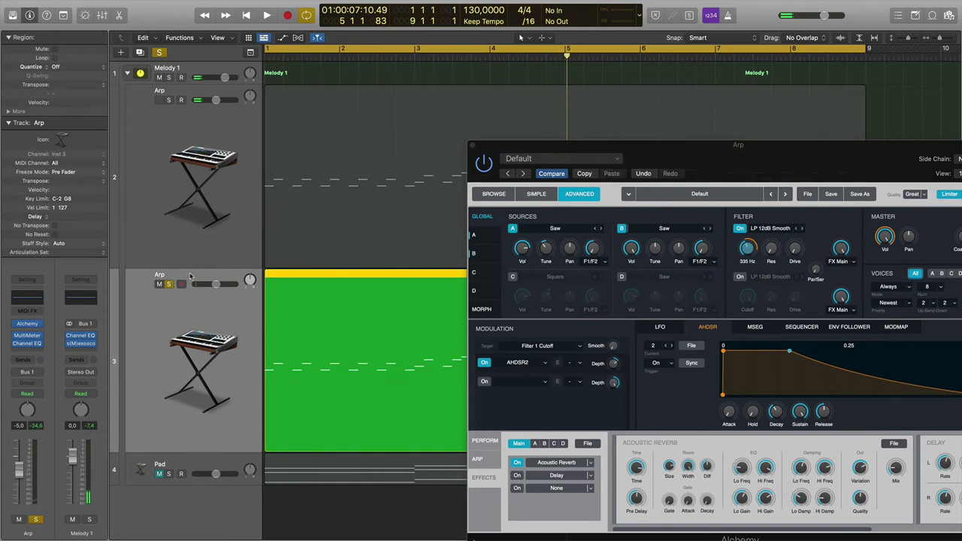
{"action": "key", "text": "space"}
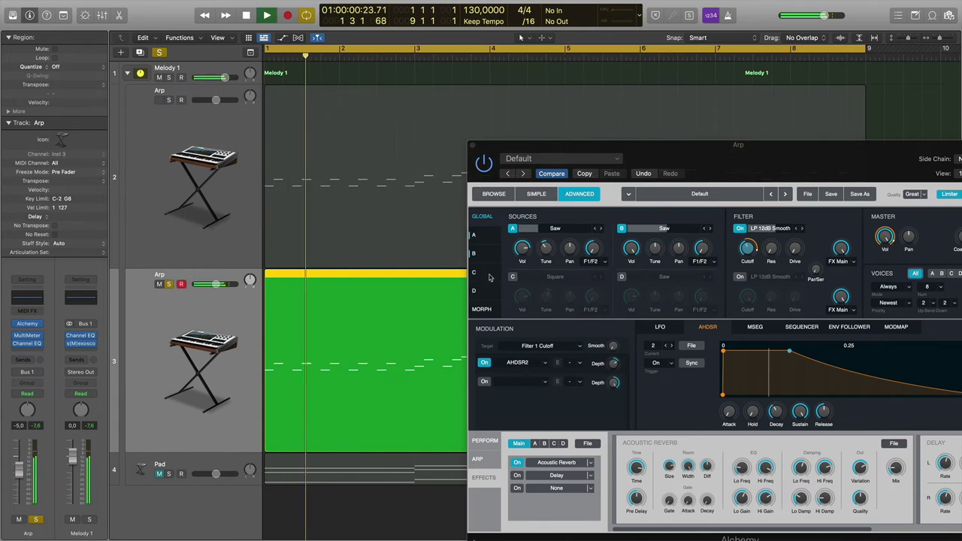
{"action": "key", "text": "space"}
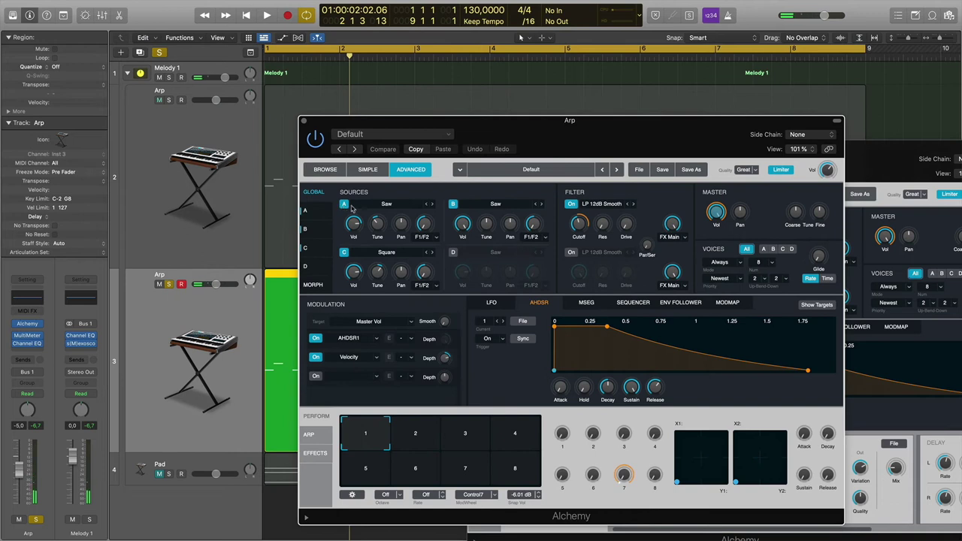
- In the lower Arp track's Alchemy, turn off source B and load the Square waveform into source A, keeping A on
{"action": "left_click", "coordinate": [344, 206]}
{"action": "left_click", "coordinate": [452, 204]}
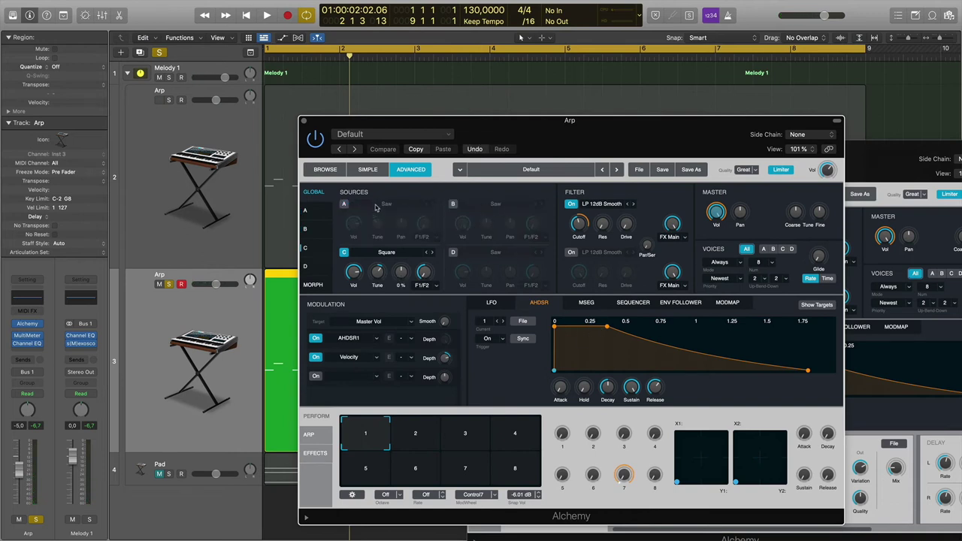
{"action": "left_click", "coordinate": [344, 205]}
{"action": "left_click", "coordinate": [387, 205]}
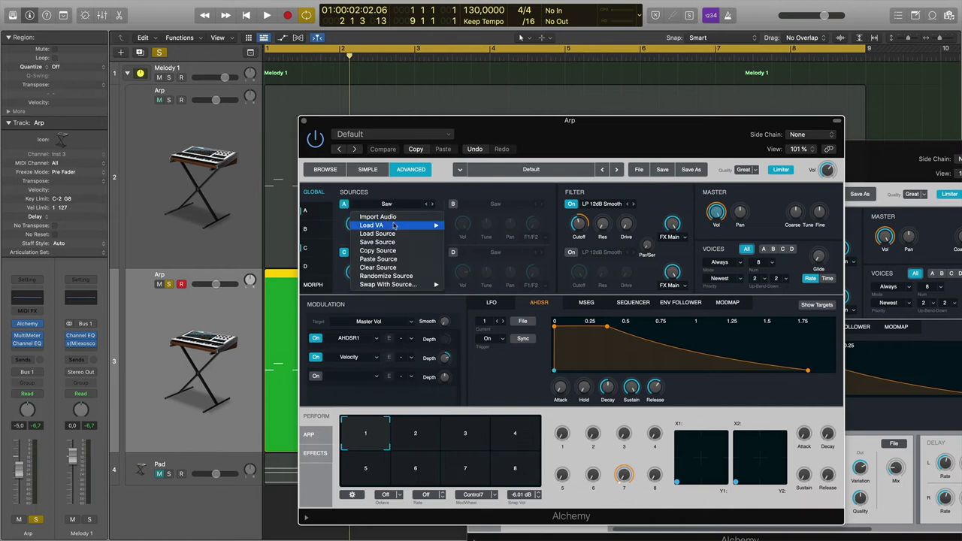
{"action": "mouse_move", "coordinate": [421, 225]}
{"action": "mouse_move", "coordinate": [481, 226]}
{"action": "left_click", "coordinate": [525, 242]}
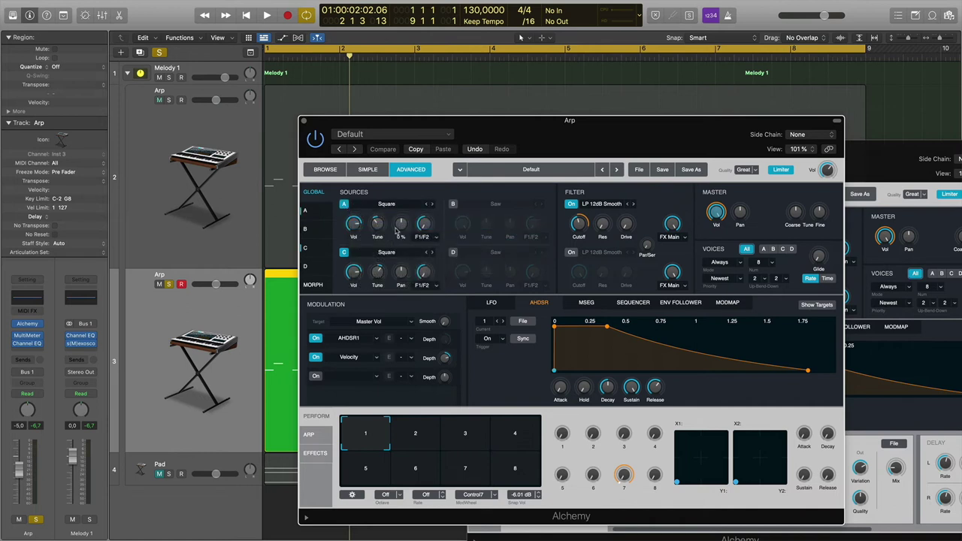
- In the lower Arp track's Alchemy, adjust source A's coarse tune and shorten AHDSR 1's decay and lower its sustain during playback
{"action": "left_click", "coordinate": [379, 224]}
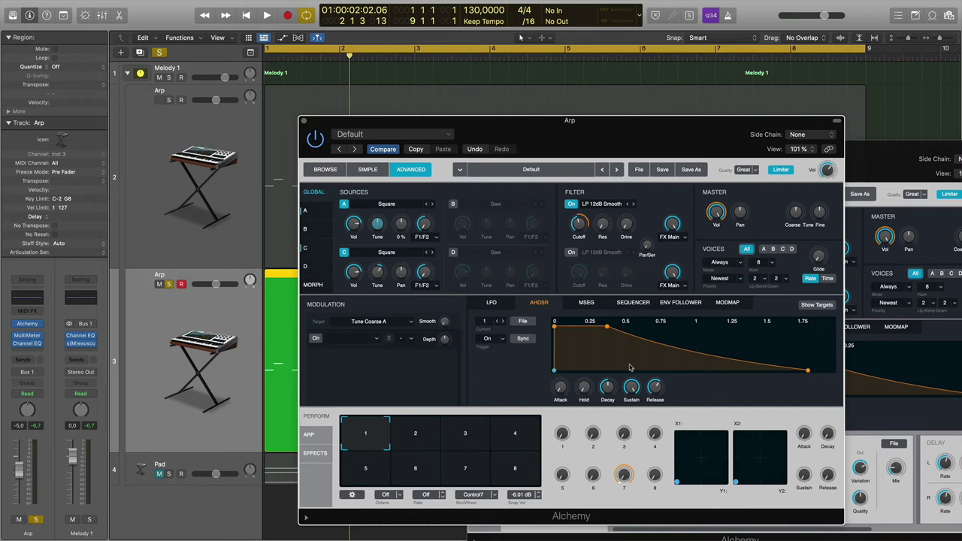
{"action": "key", "text": "space"}
{"action": "left_click_drag", "start_coordinate": [606, 330], "coordinate": [581, 355]}
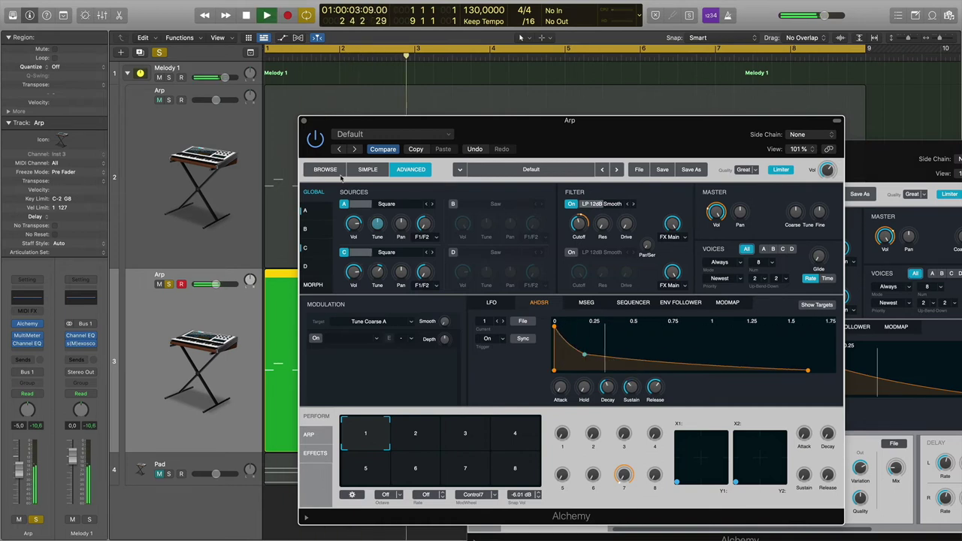
{"action": "left_click", "coordinate": [304, 121]}
{"action": "key", "text": "space"}
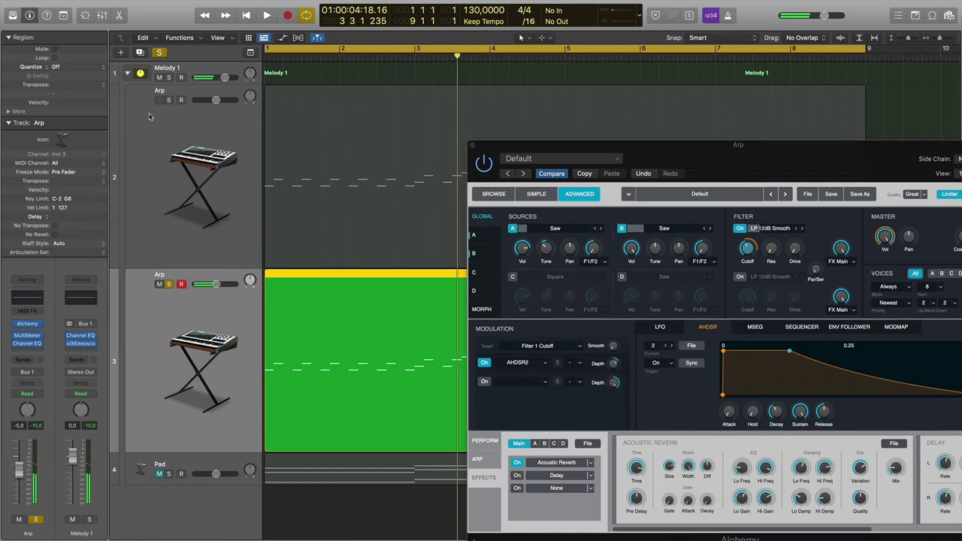
- Solo the upper Arp track too, set its volume to -9.0 dB, and compare playback with the lower Arp's solo off and on
{"action": "left_click", "coordinate": [169, 101]}
{"action": "key", "text": "space"}
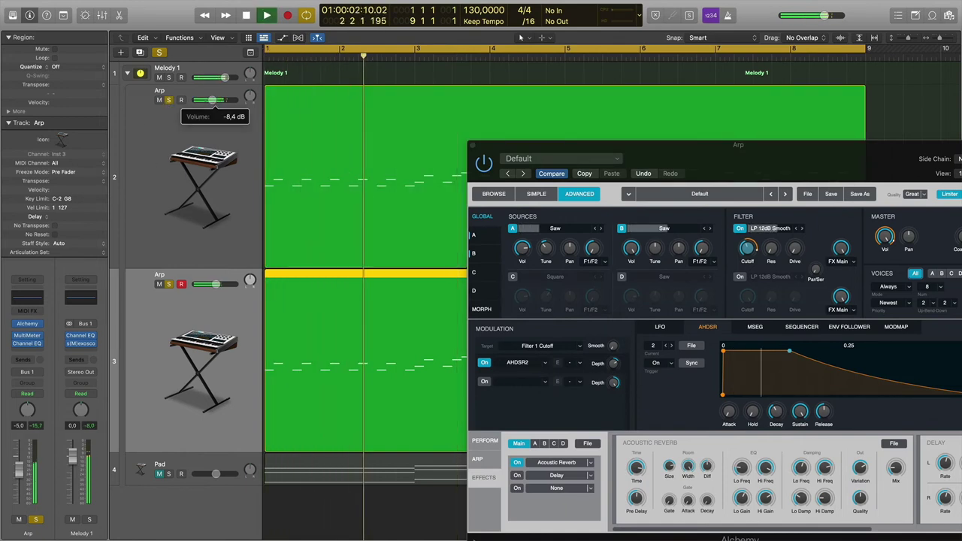
{"action": "left_click", "coordinate": [168, 284]}
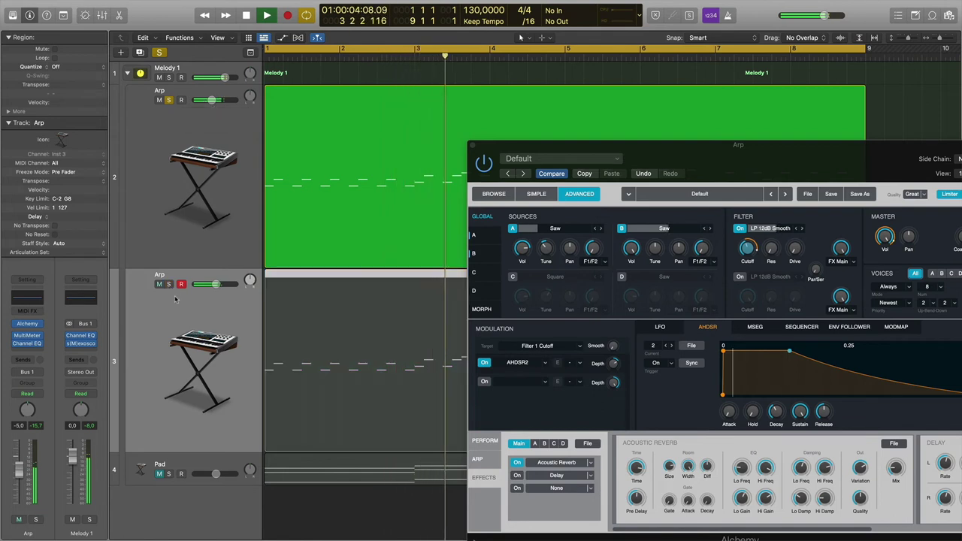
{"action": "left_click", "coordinate": [169, 284]}
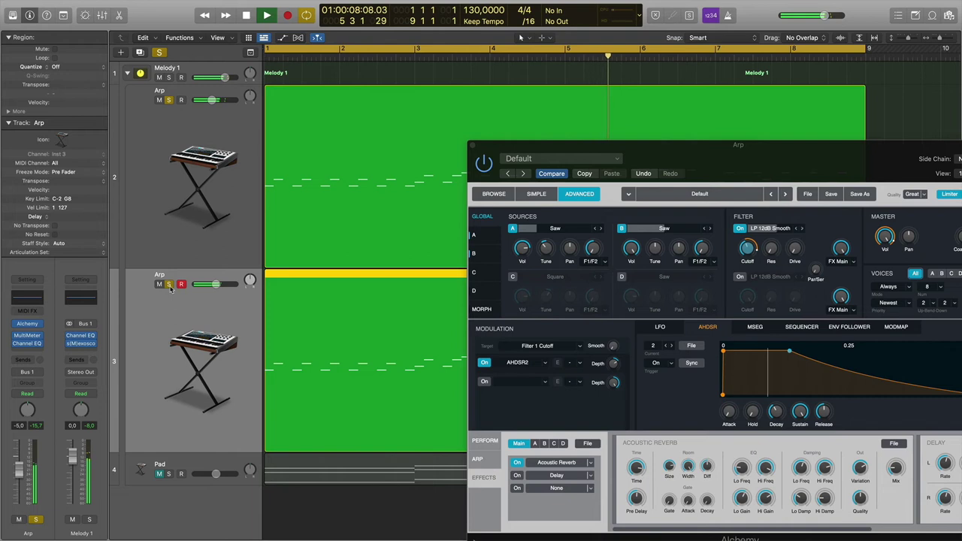
{"action": "left_click", "coordinate": [169, 284]}
{"action": "left_click", "coordinate": [169, 285]}
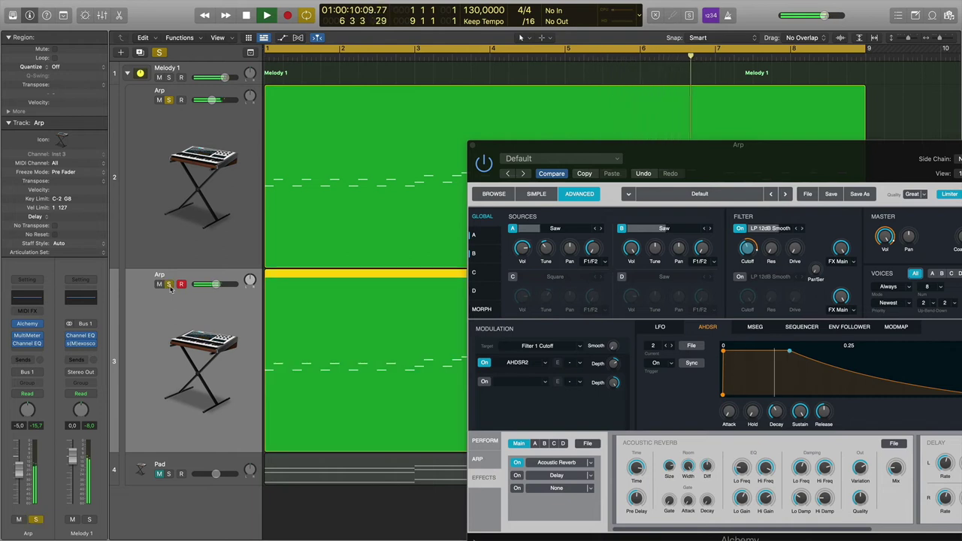
{"action": "left_click", "coordinate": [170, 285]}
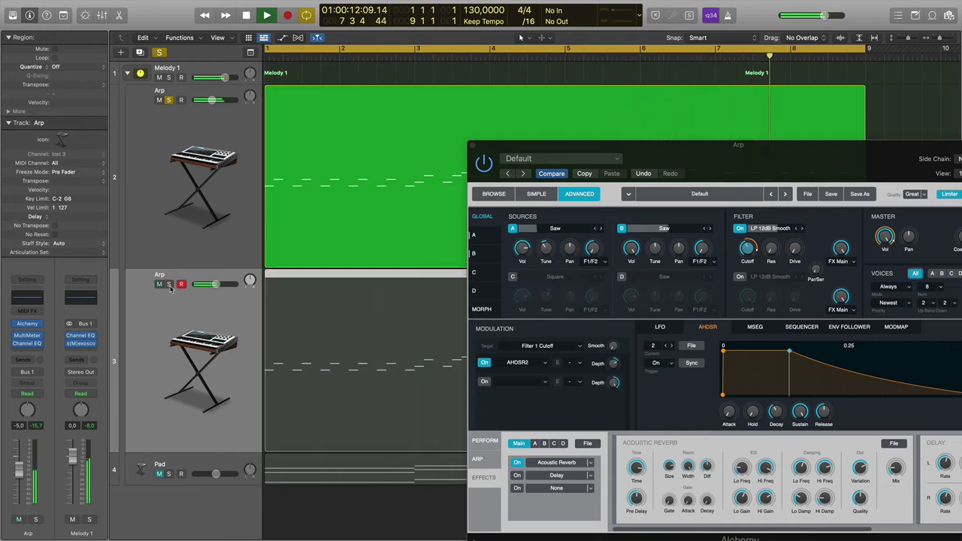
{"action": "left_click", "coordinate": [169, 284]}
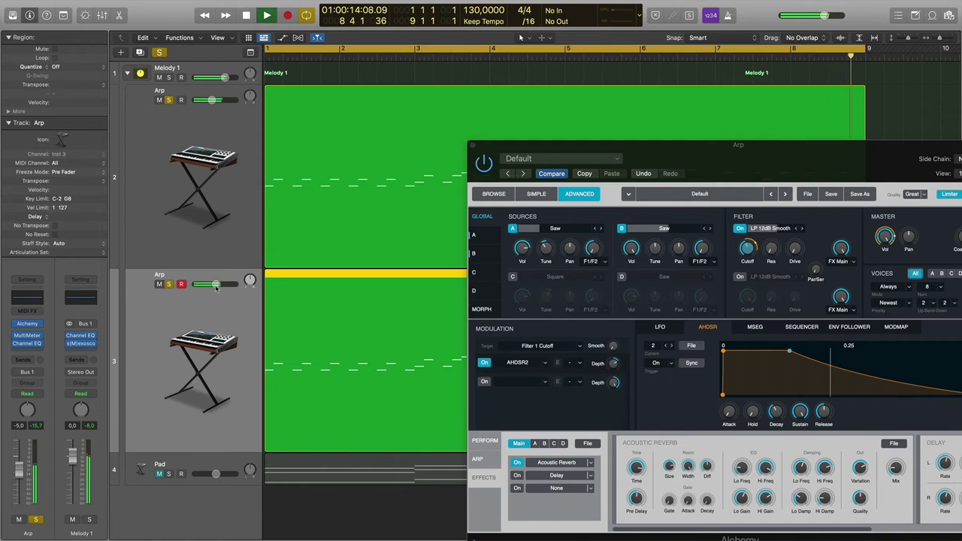
{"action": "key", "text": "space"}
{"action": "key", "text": "super+w"}
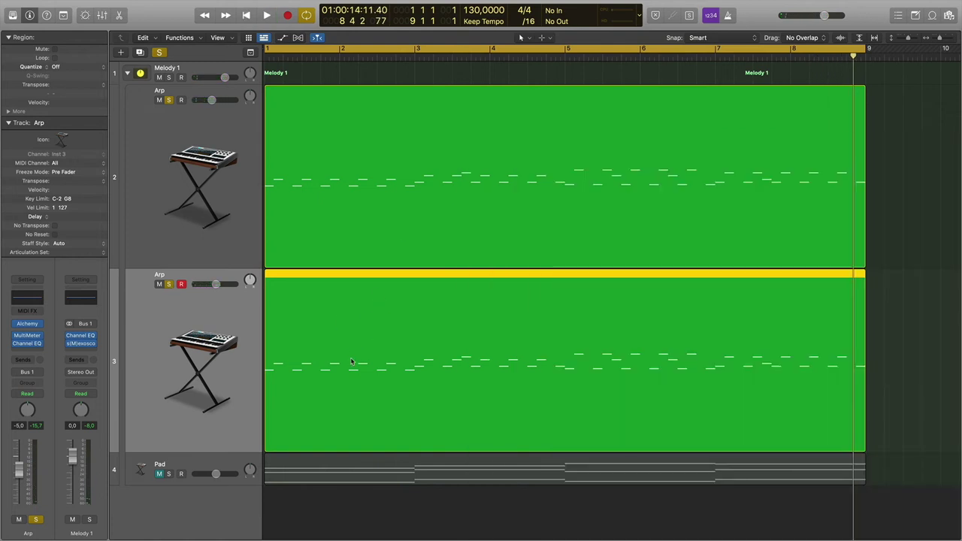
{"action": "key", "text": "ctrl+Right"}
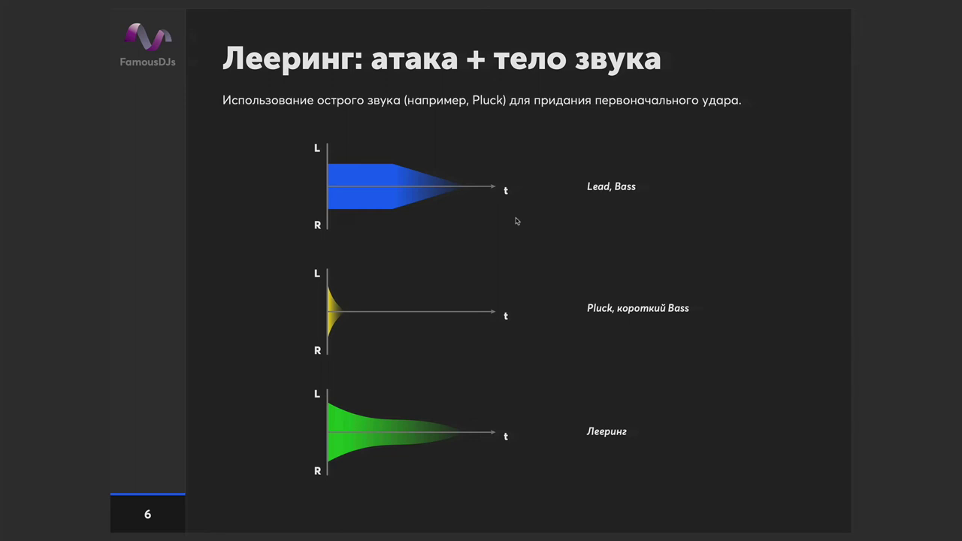
{"action": "key", "text": "Right"}
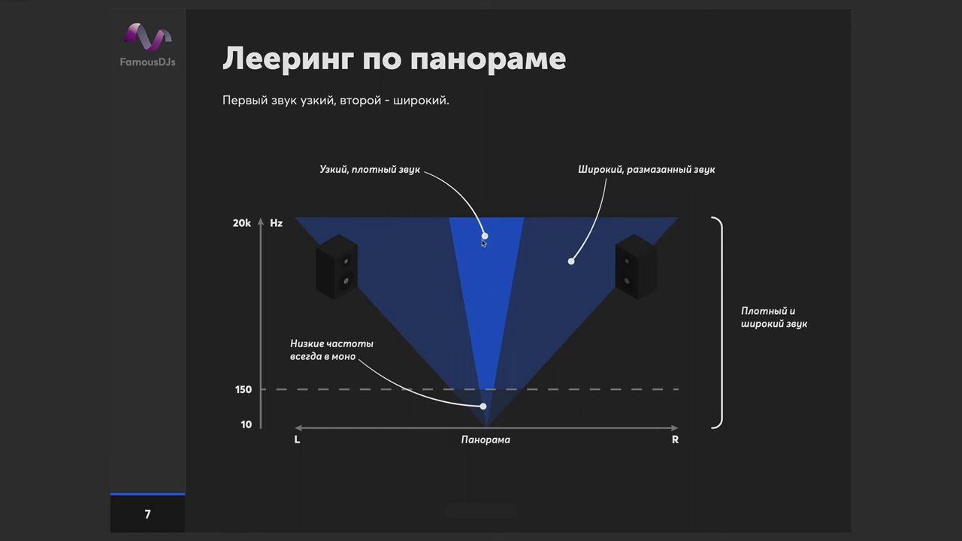
{"action": "left_click_drag", "start_coordinate": [598, 172], "coordinate": [685, 177]}
{"action": "left_click", "coordinate": [685, 178]}
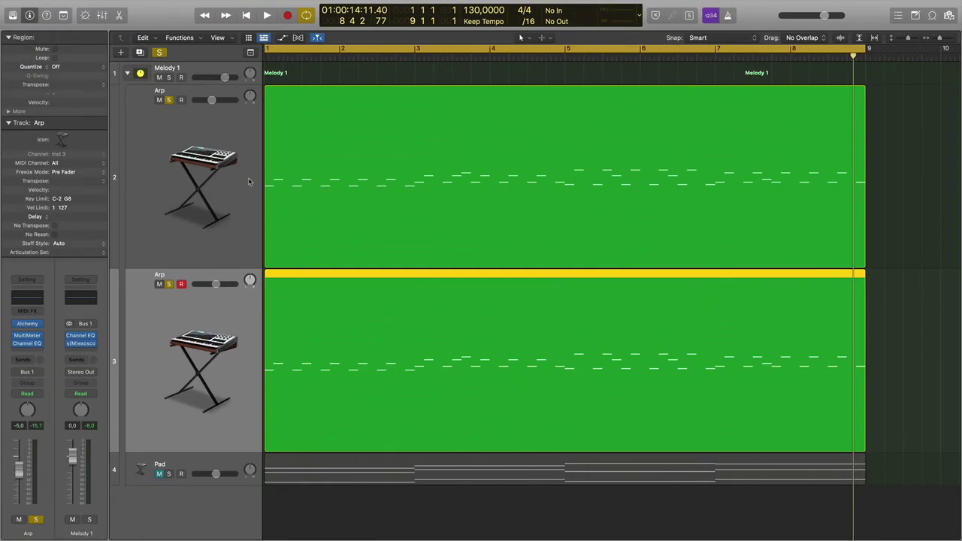
- Leave only the upper Arp track soloed and open its Alchemy and MultiMeter plug-ins
{"action": "left_click", "coordinate": [242, 149]}
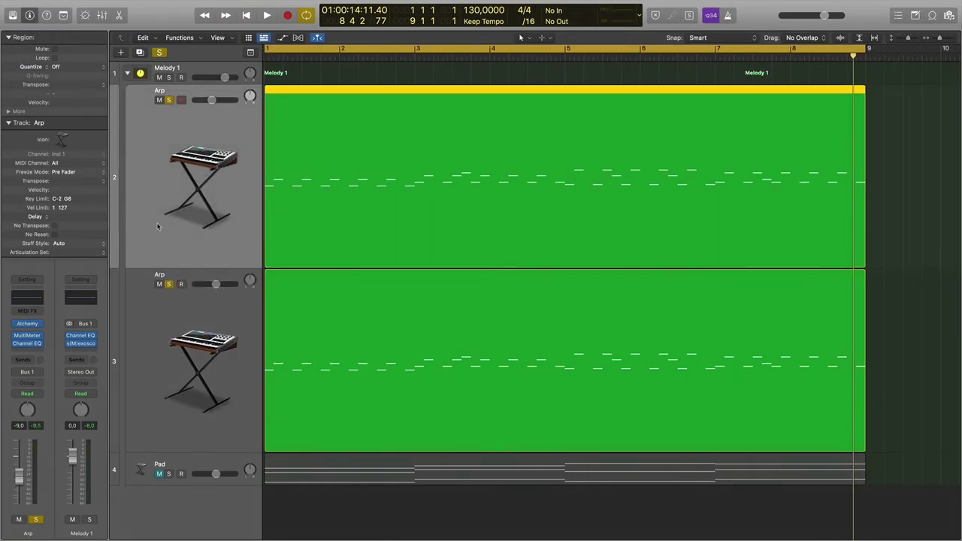
{"action": "mouse_move", "coordinate": [26, 325]}
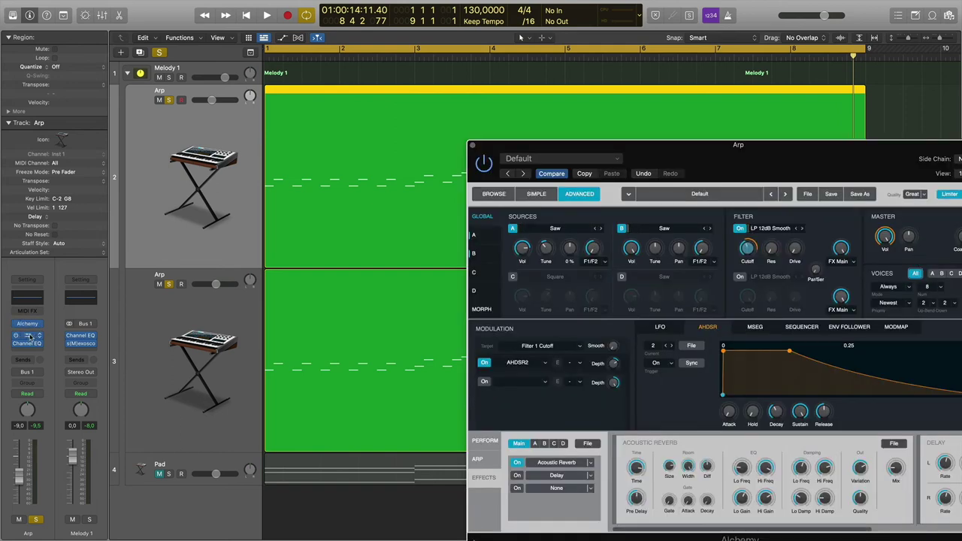
{"action": "left_click", "coordinate": [169, 103]}
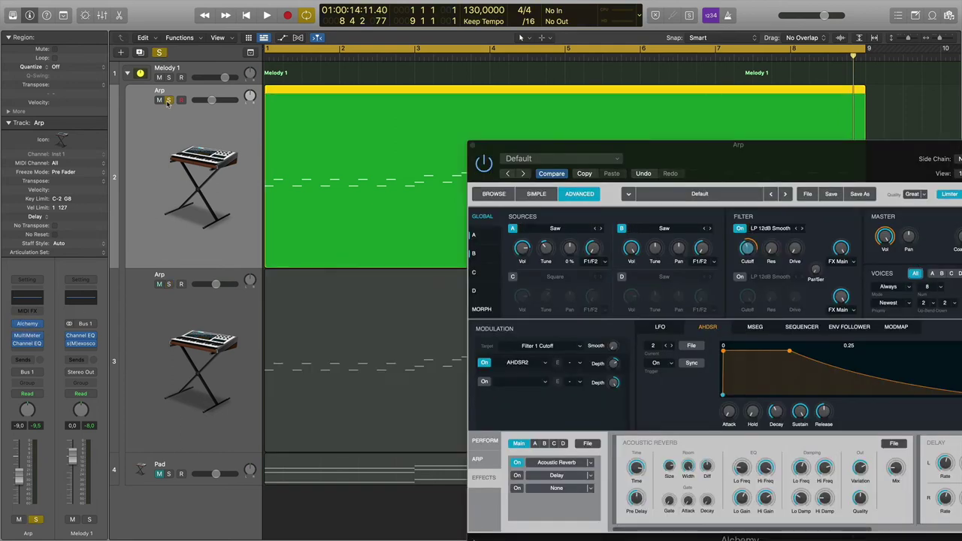
{"action": "left_click", "coordinate": [27, 336]}
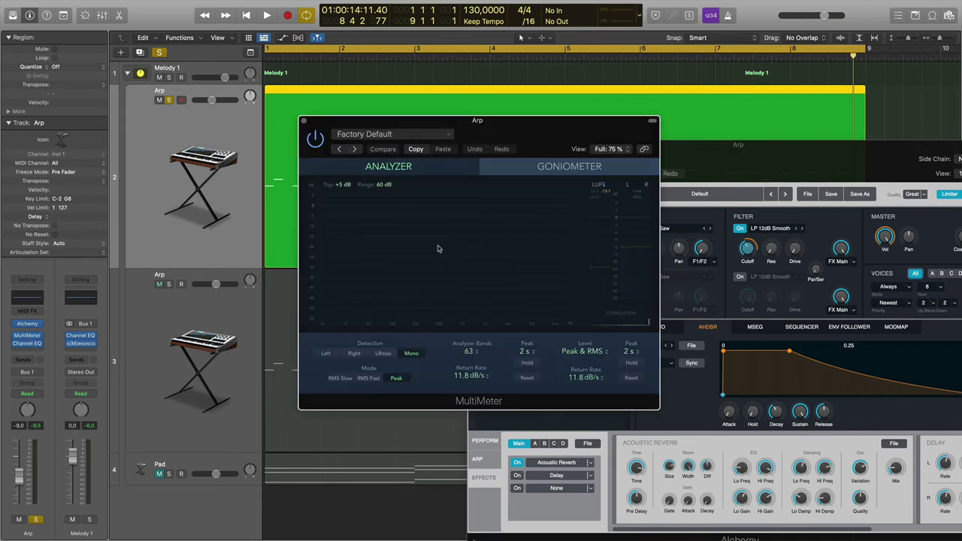
{"action": "left_click_drag", "start_coordinate": [461, 132], "coordinate": [432, 131]}
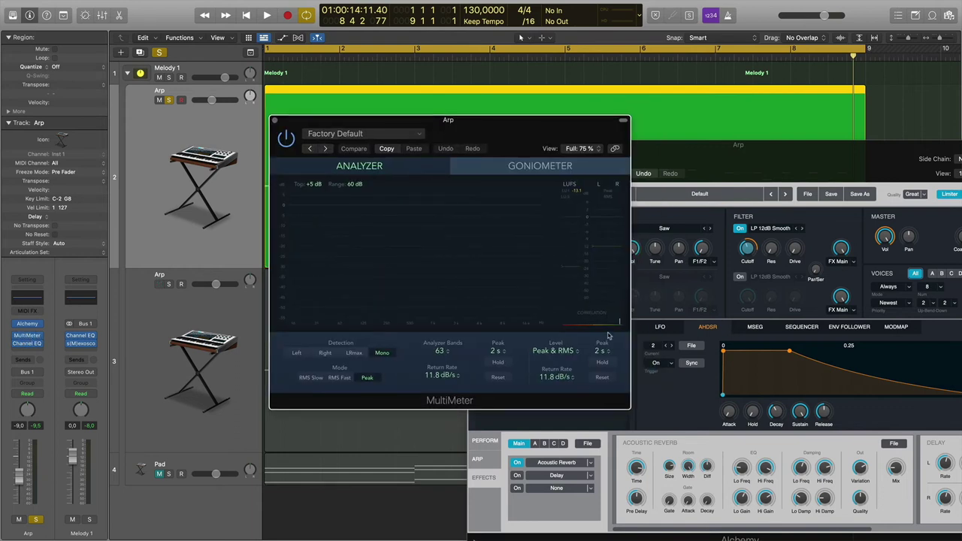
{"action": "left_click", "coordinate": [39, 336]}
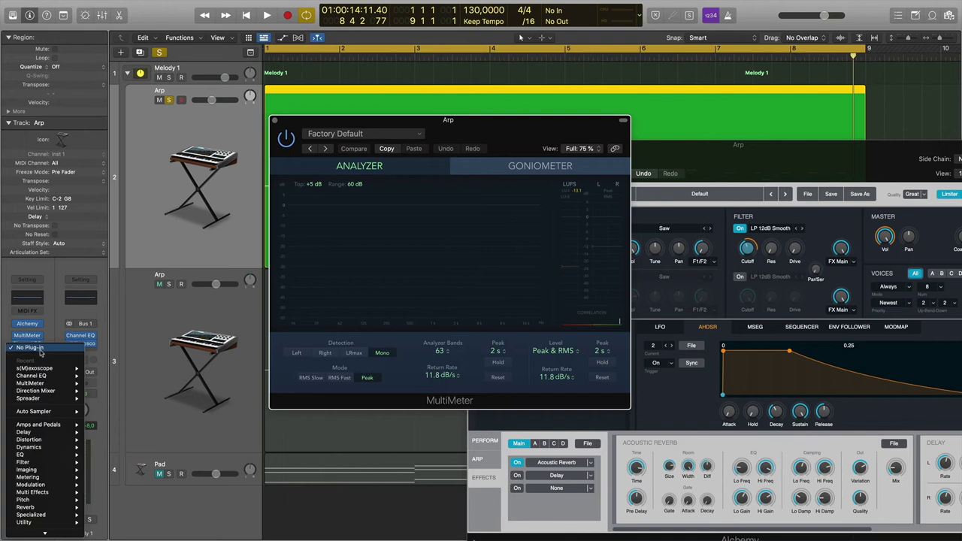
{"action": "mouse_move", "coordinate": [62, 479]}
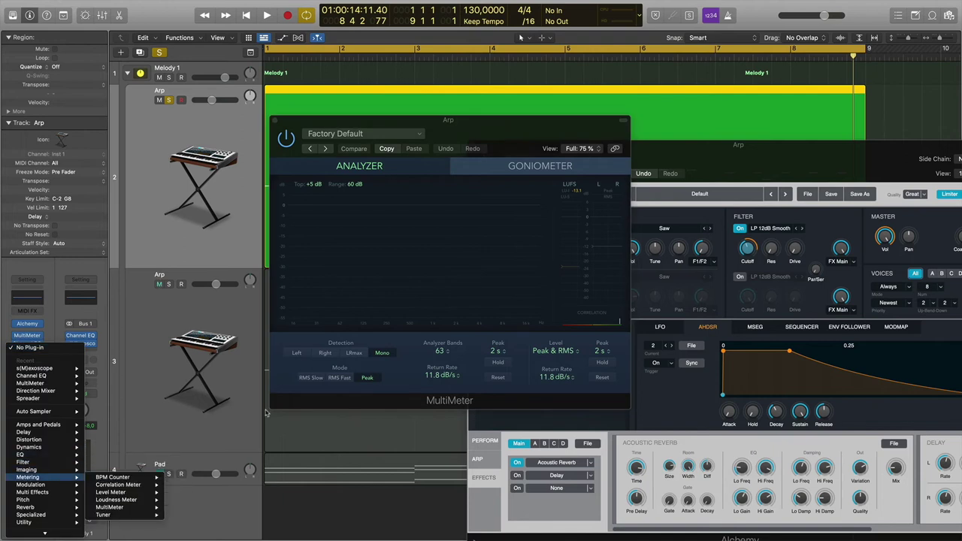
{"action": "left_click", "coordinate": [455, 125]}
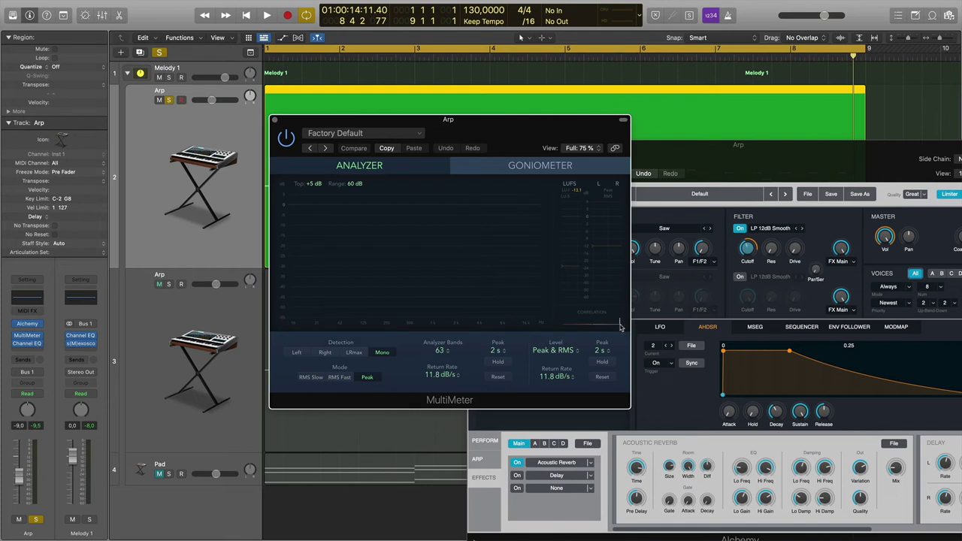
- Play the upper Arp track and examine its stereo correlation in MultiMeter
{"action": "left_click_drag", "start_coordinate": [481, 127], "coordinate": [423, 172]}
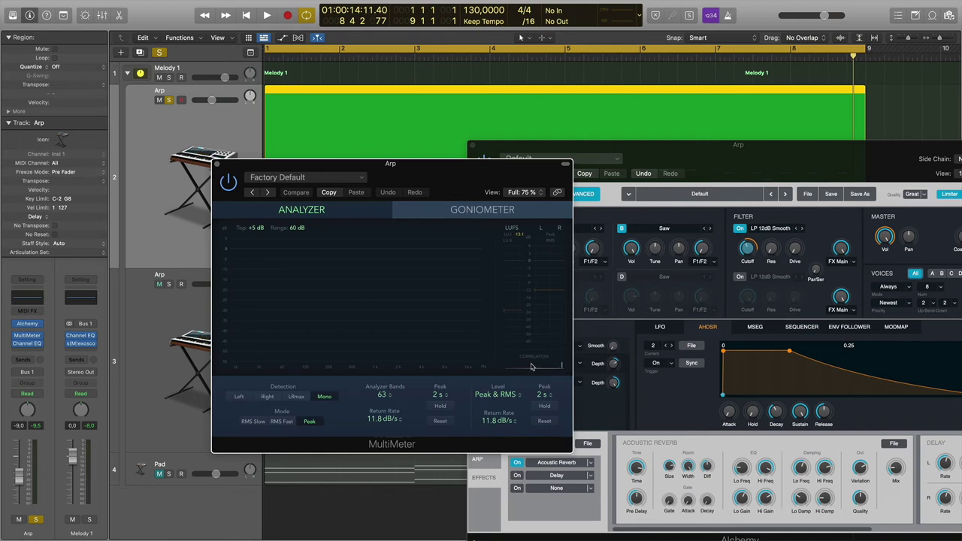
{"action": "left_click_drag", "start_coordinate": [322, 169], "coordinate": [307, 200]}
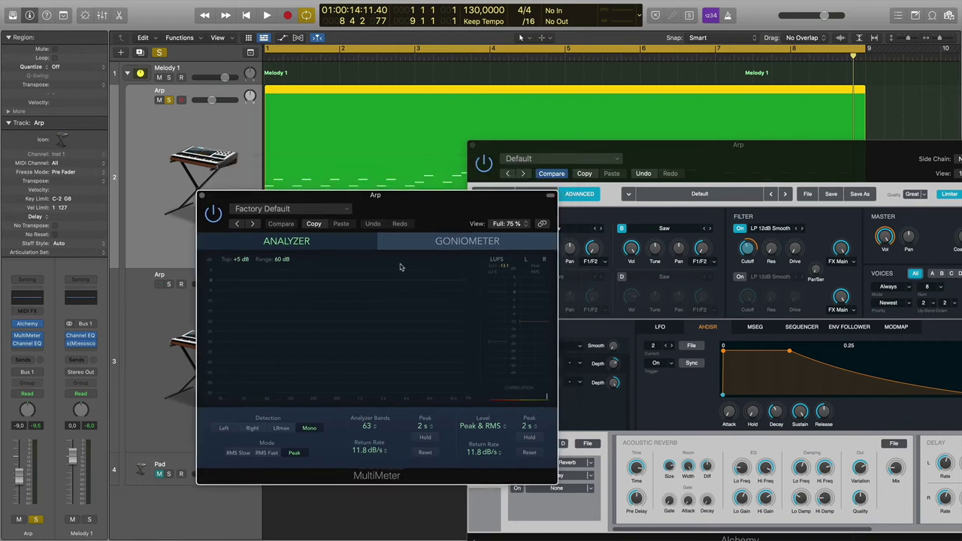
{"action": "key", "text": "space"}
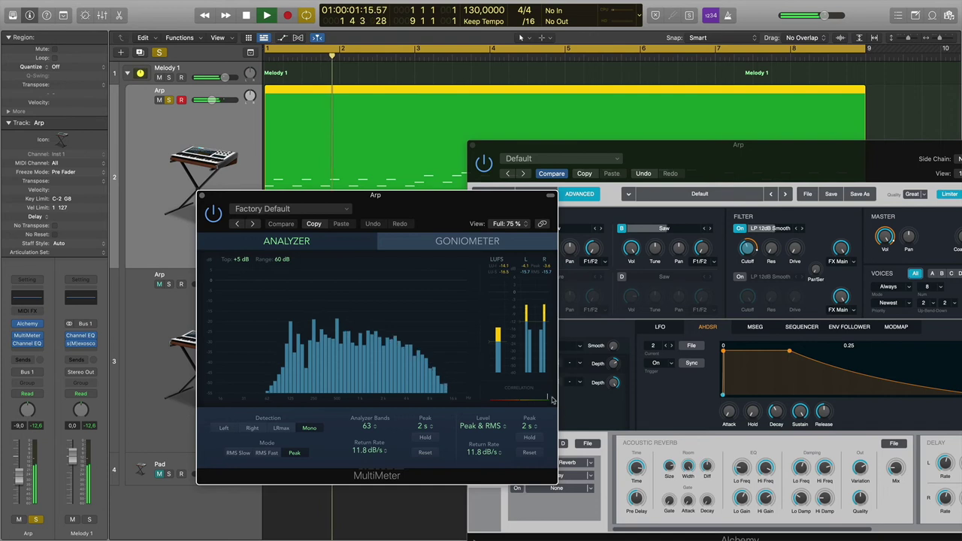
{"action": "key", "text": "space"}
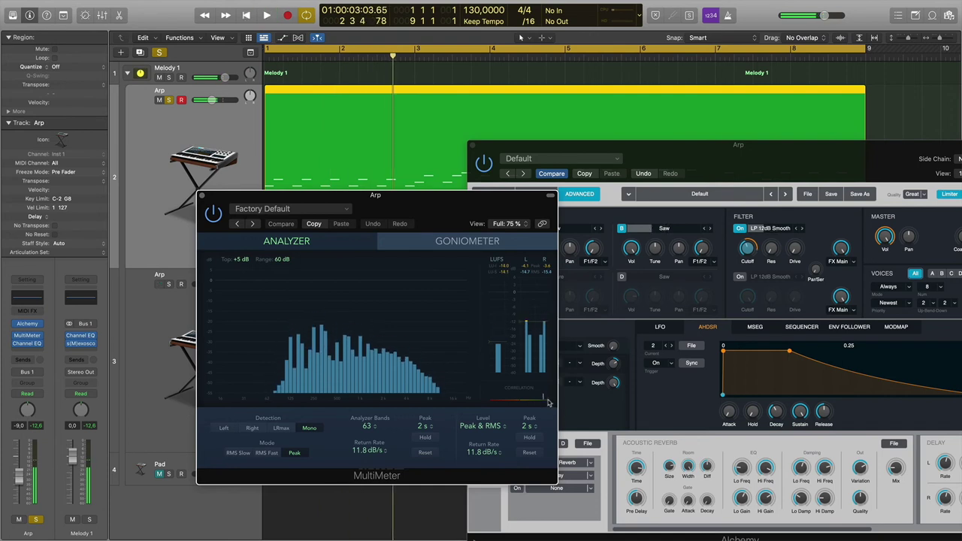
- Turn off Acoustic Reverb in the upper Arp's Alchemy and play the track again to check its correlation in MultiMeter
{"action": "left_click_drag", "start_coordinate": [376, 194], "coordinate": [283, 127]}
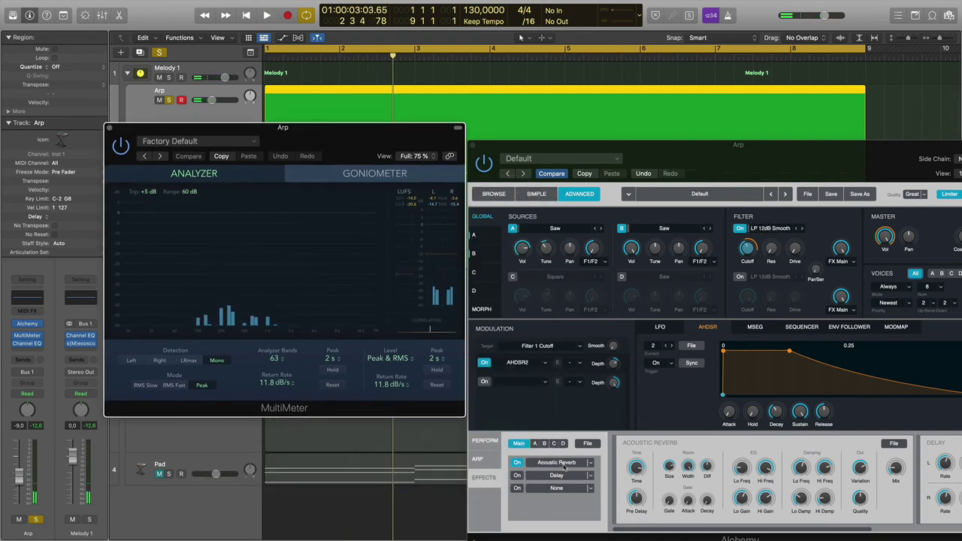
{"action": "left_click", "coordinate": [519, 465]}
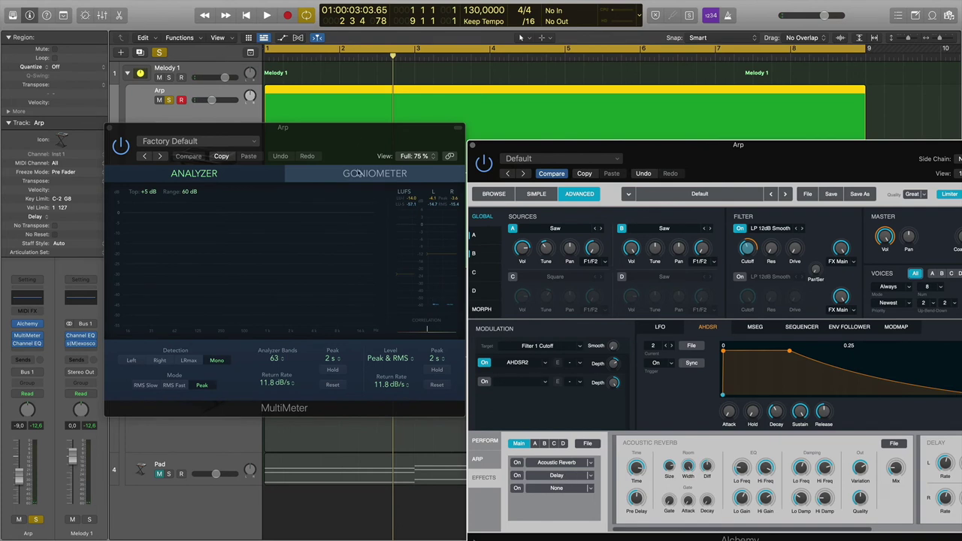
{"action": "left_click", "coordinate": [354, 141]}
{"action": "key", "text": "space"}
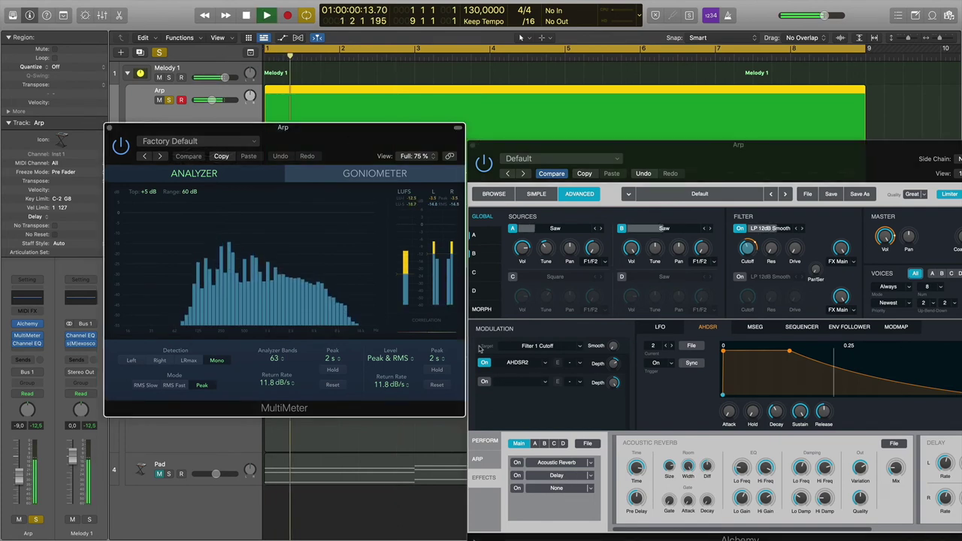
{"action": "key", "text": "space"}
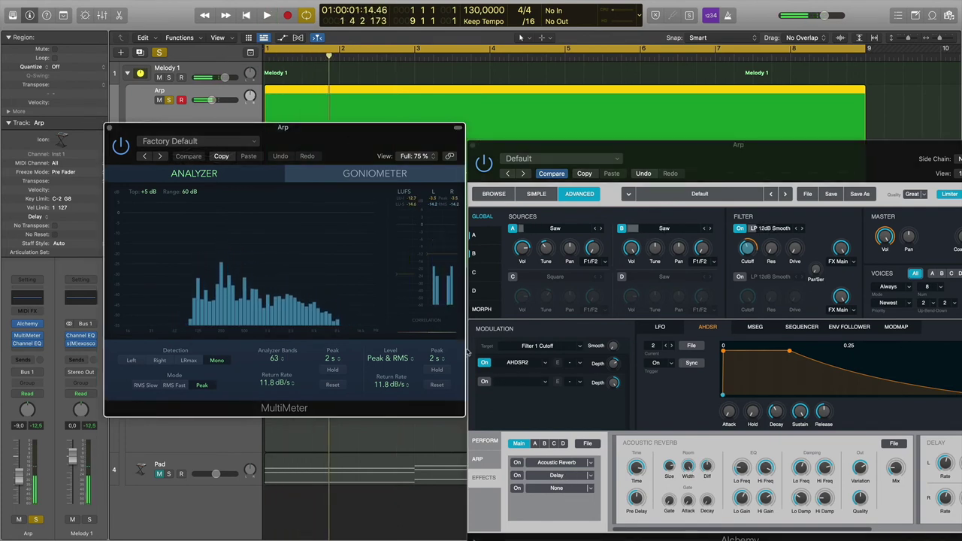
- In the upper Arp's Alchemy, inspect the oscillator settings of sources A and B, including source B's unison number and detune
{"action": "left_click_drag", "start_coordinate": [637, 152], "coordinate": [514, 121]}
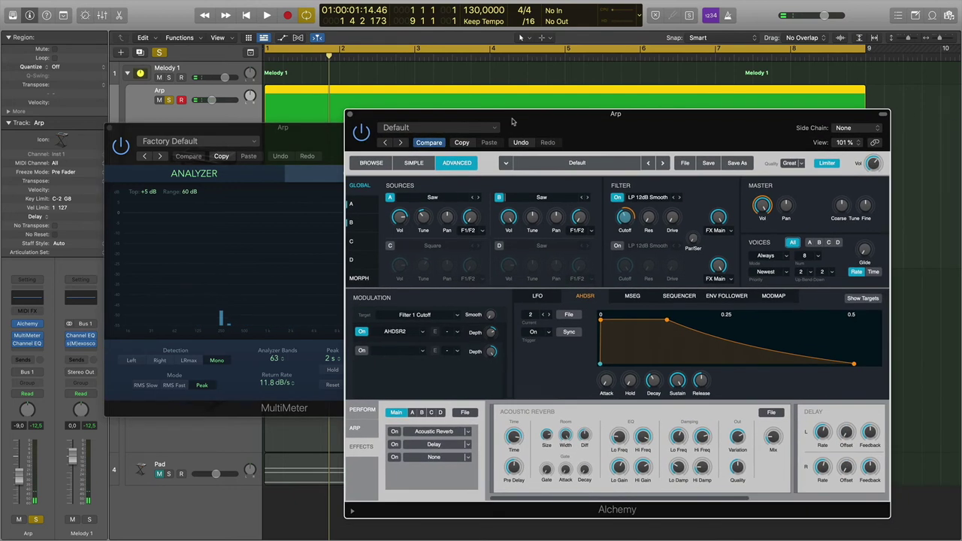
{"action": "left_click", "coordinate": [360, 209]}
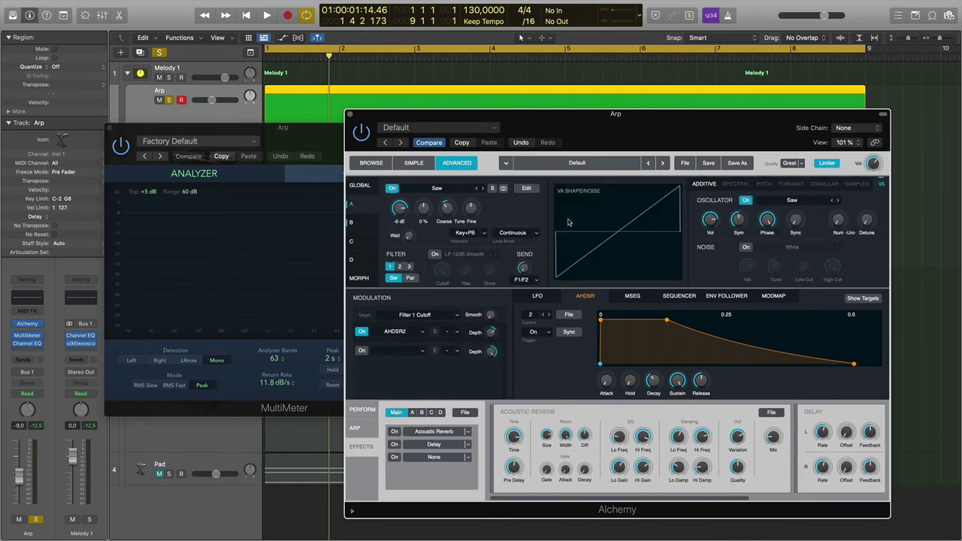
{"action": "left_click", "coordinate": [368, 188]}
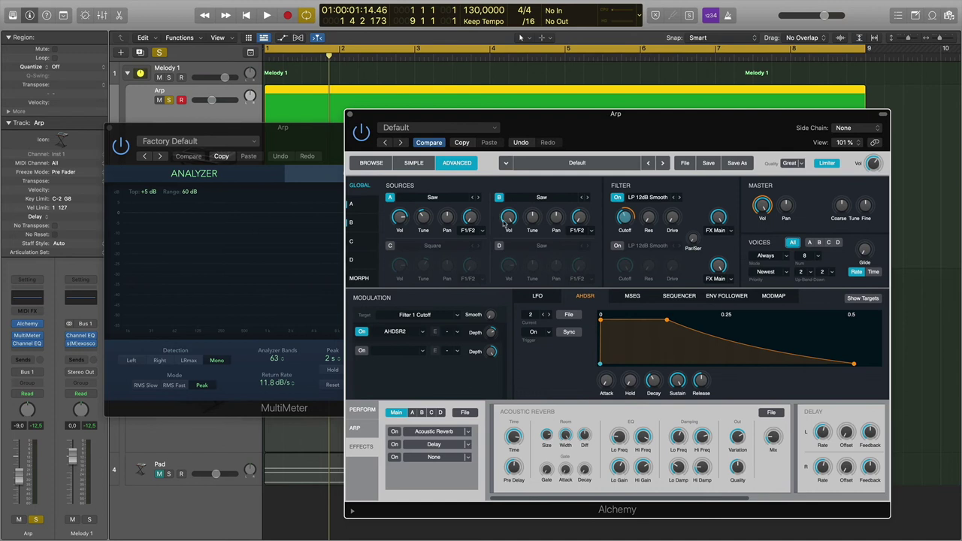
{"action": "left_click", "coordinate": [358, 224]}
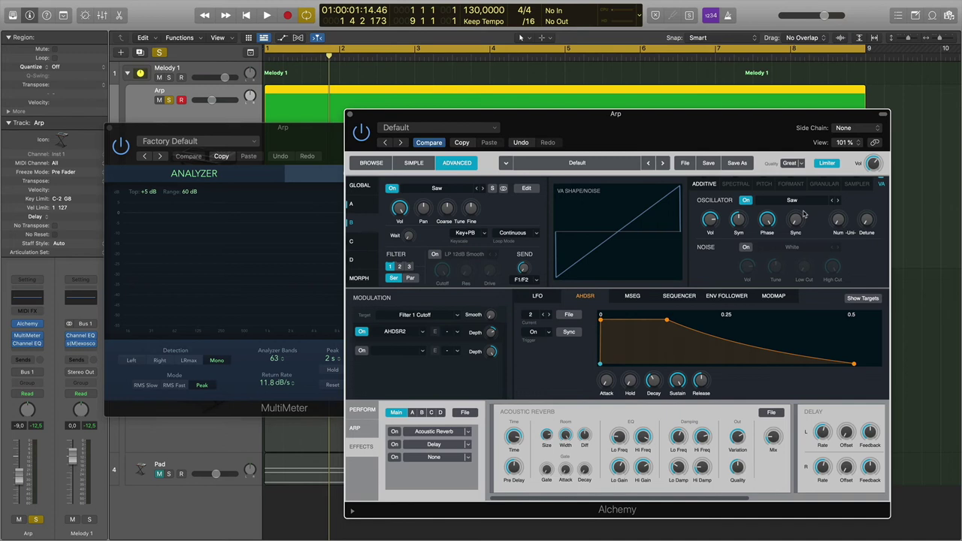
{"action": "left_click", "coordinate": [838, 224]}
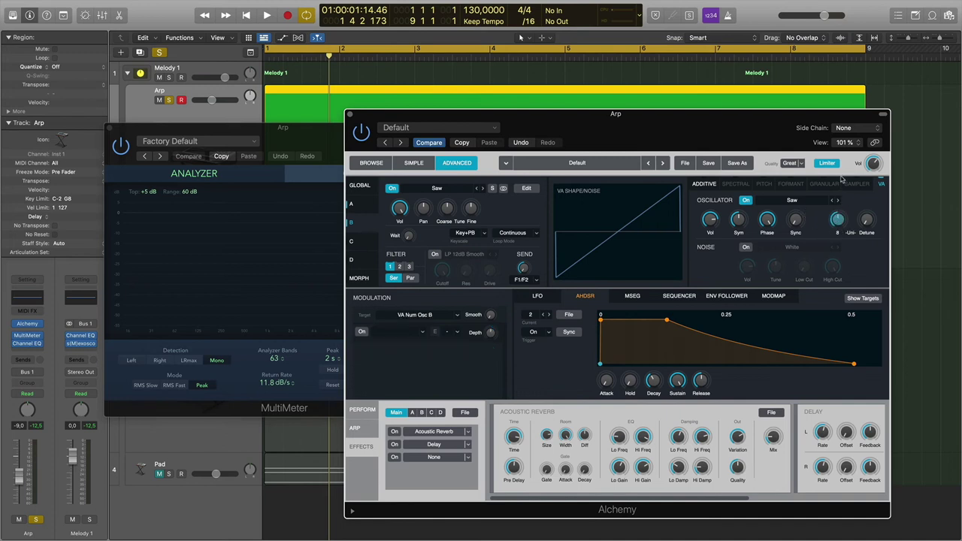
{"action": "left_click", "coordinate": [867, 220]}
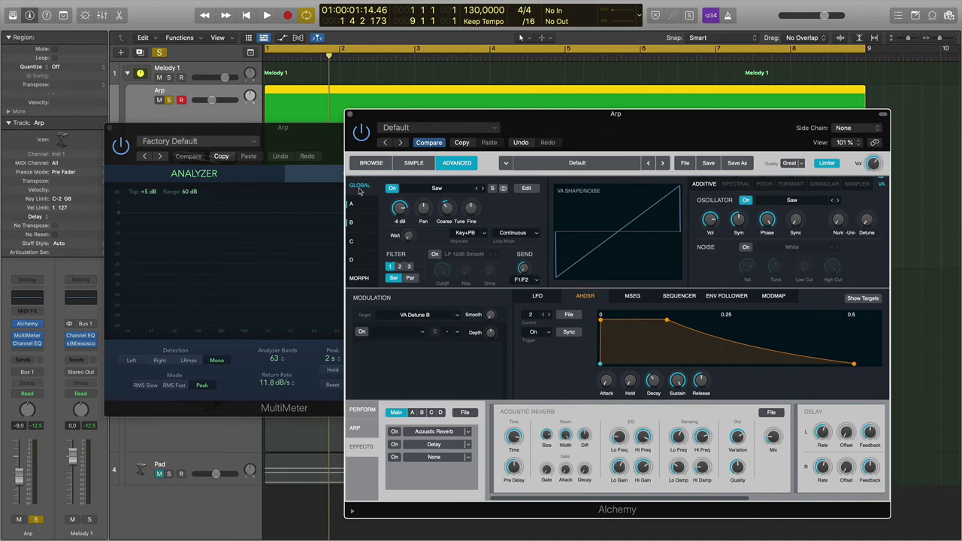
- Turn off source A in the upper Arp's Alchemy and play the track with source B alone
{"action": "left_click", "coordinate": [359, 185]}
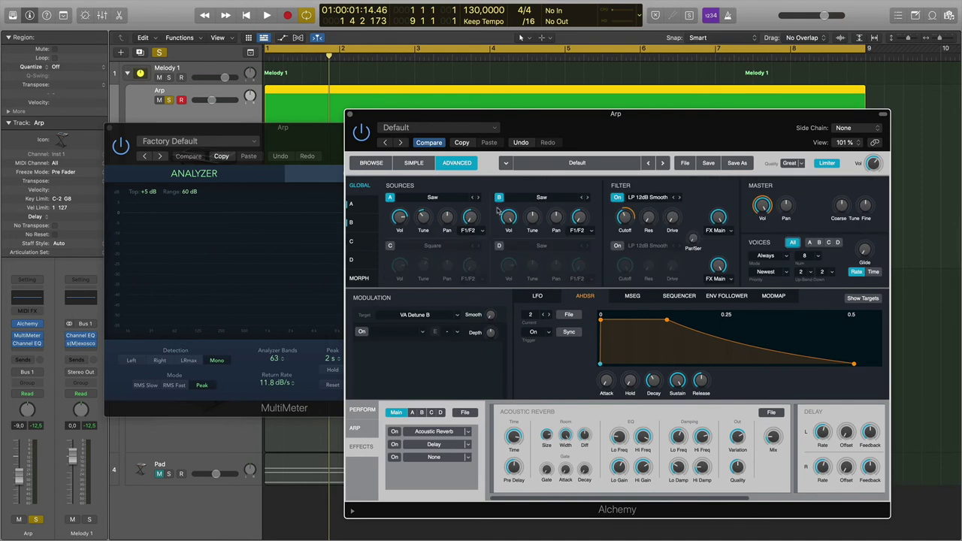
{"action": "left_click", "coordinate": [391, 198]}
{"action": "key", "text": "space"}
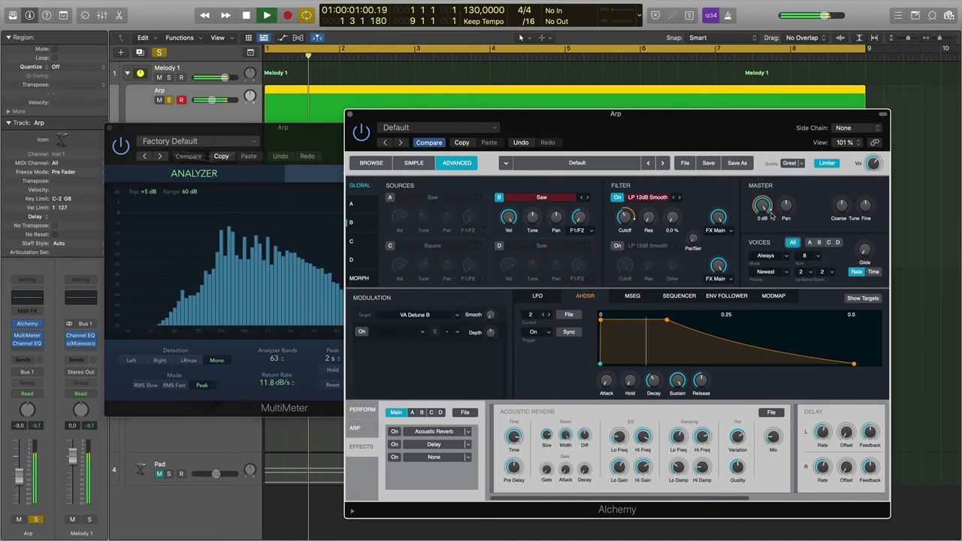
- Inspect source B's unison number and detune during playback and check the upper Arp's stereo correlation in MultiMeter
{"action": "left_click", "coordinate": [498, 197]}
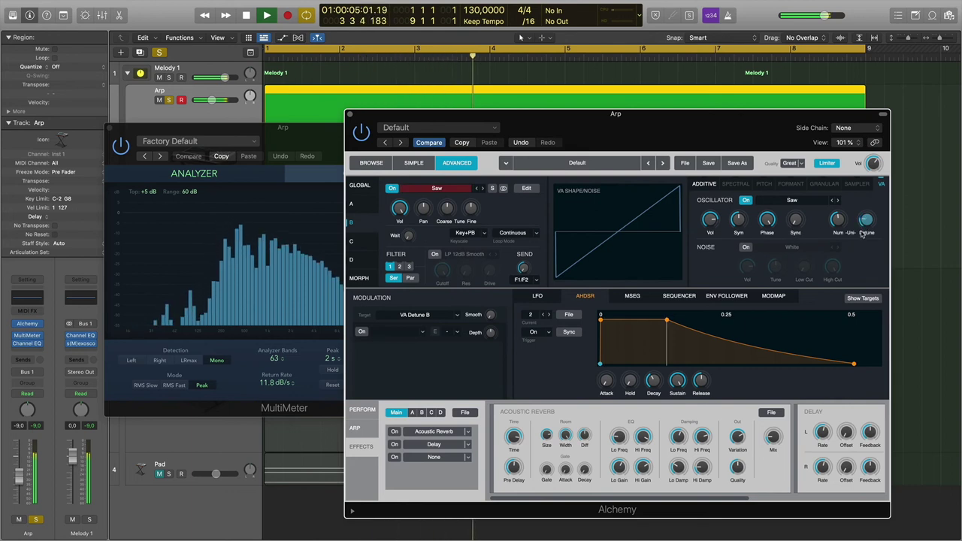
{"action": "left_click", "coordinate": [838, 234]}
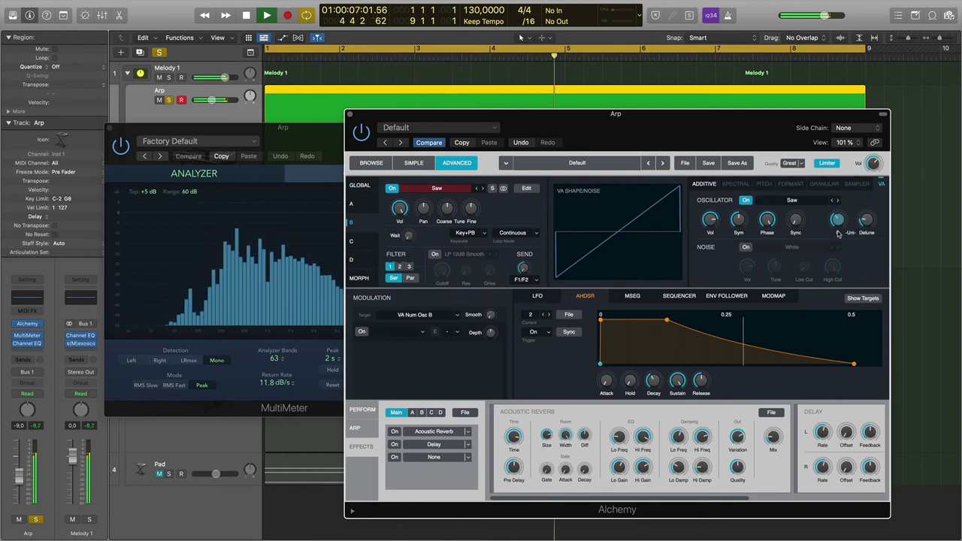
{"action": "left_click", "coordinate": [868, 221]}
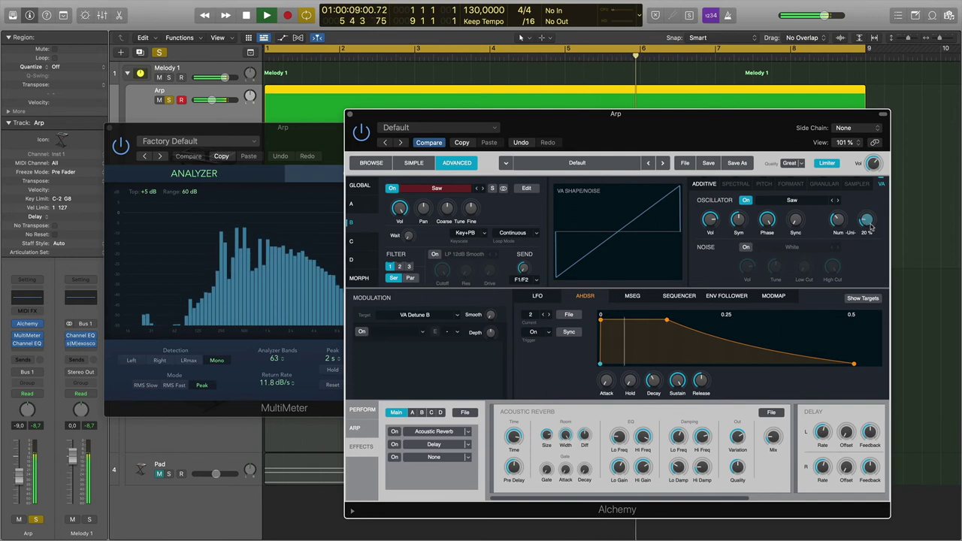
{"action": "left_click", "coordinate": [315, 267]}
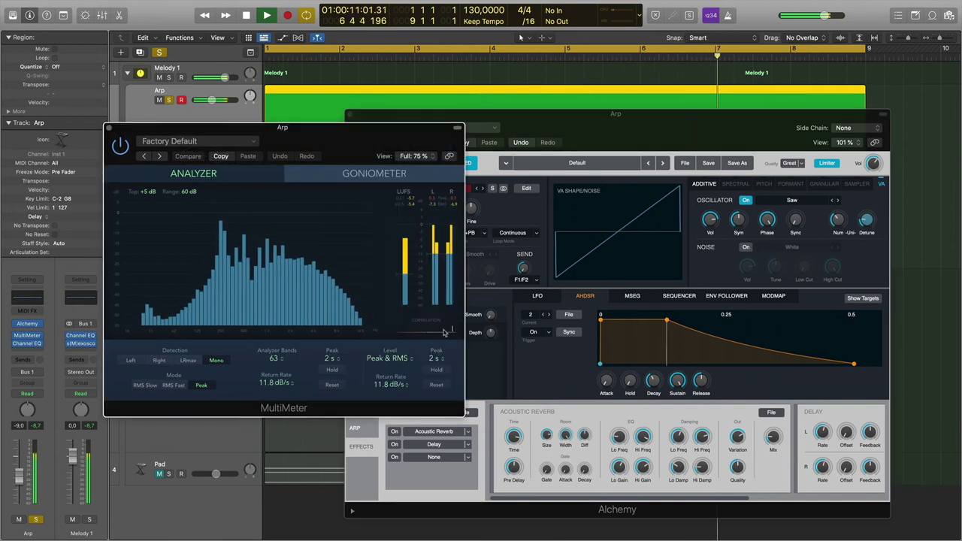
{"action": "key", "text": "space"}
{"action": "left_click", "coordinate": [470, 325]}
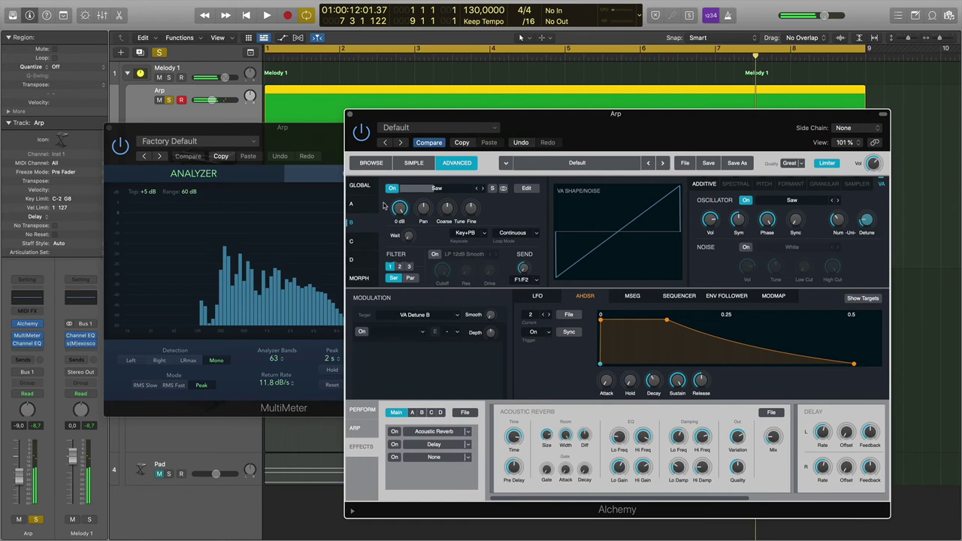
- Turn source B off and source A on in Alchemy, and play the track to check source A's correlation in MultiMeter
{"action": "left_click", "coordinate": [359, 185]}
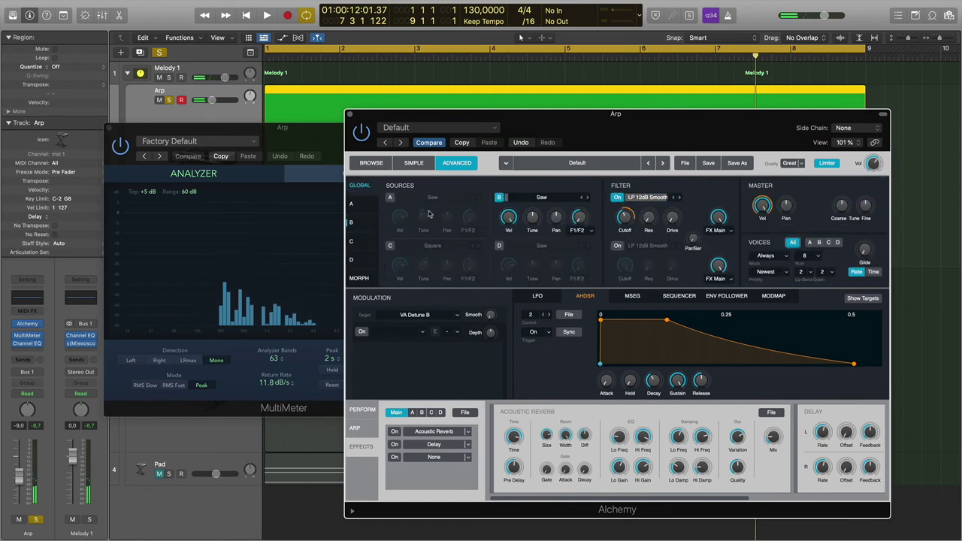
{"action": "left_click", "coordinate": [498, 197]}
{"action": "left_click", "coordinate": [390, 197]}
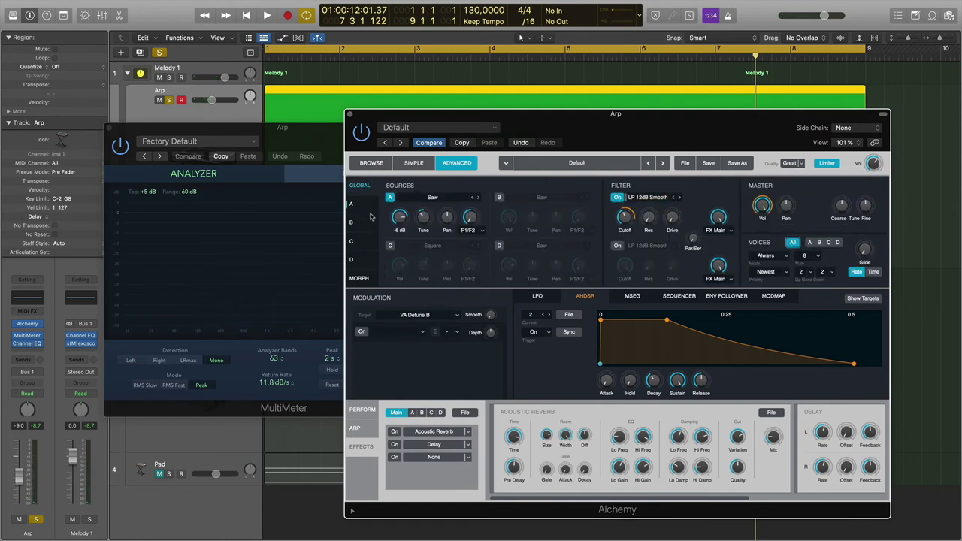
{"action": "left_click", "coordinate": [300, 137]}
{"action": "key", "text": "space"}
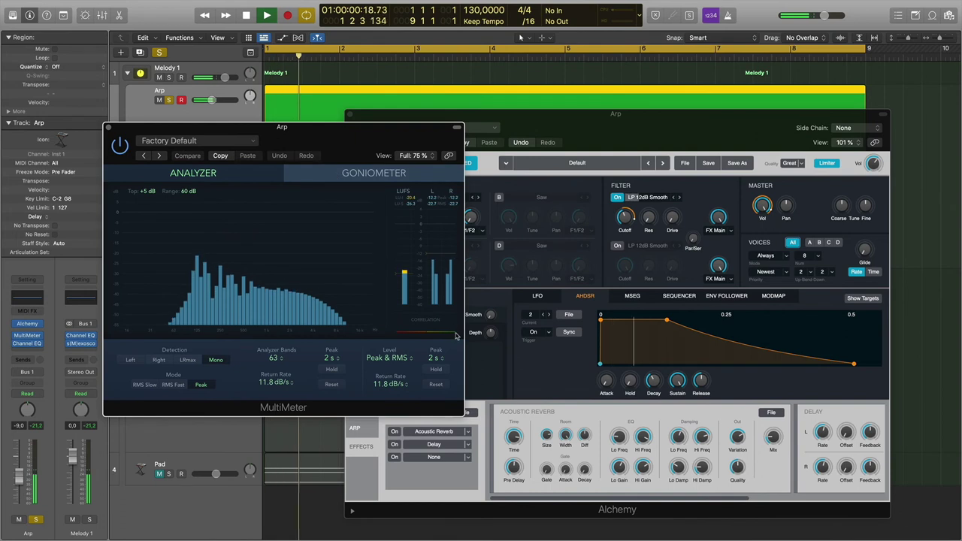
{"action": "left_click", "coordinate": [425, 114]}
{"action": "key", "text": "space"}
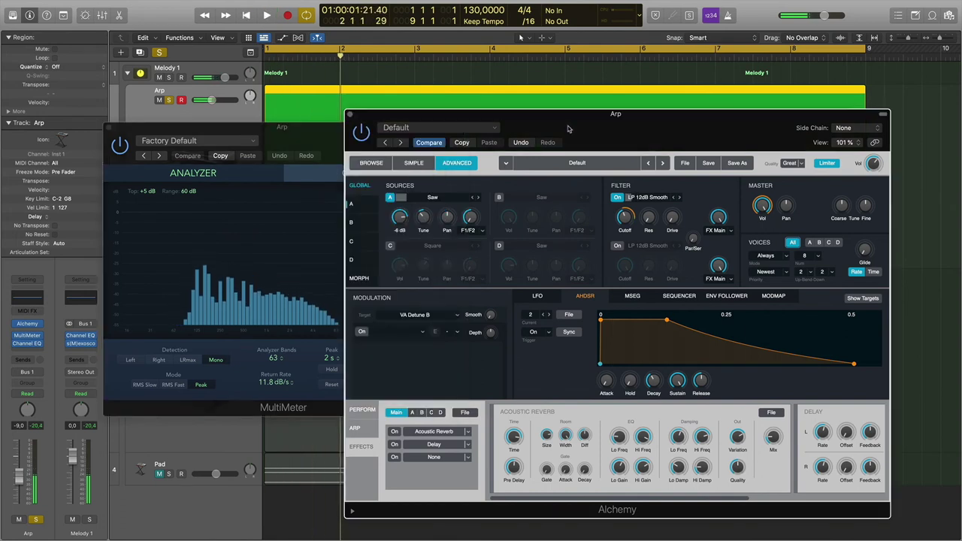
- Reset source A's volume in Alchemy, and turn source B back on at a reduced volume while the track plays
{"action": "left_click", "coordinate": [398, 219], "text": "alt"}
{"action": "key", "text": "space"}
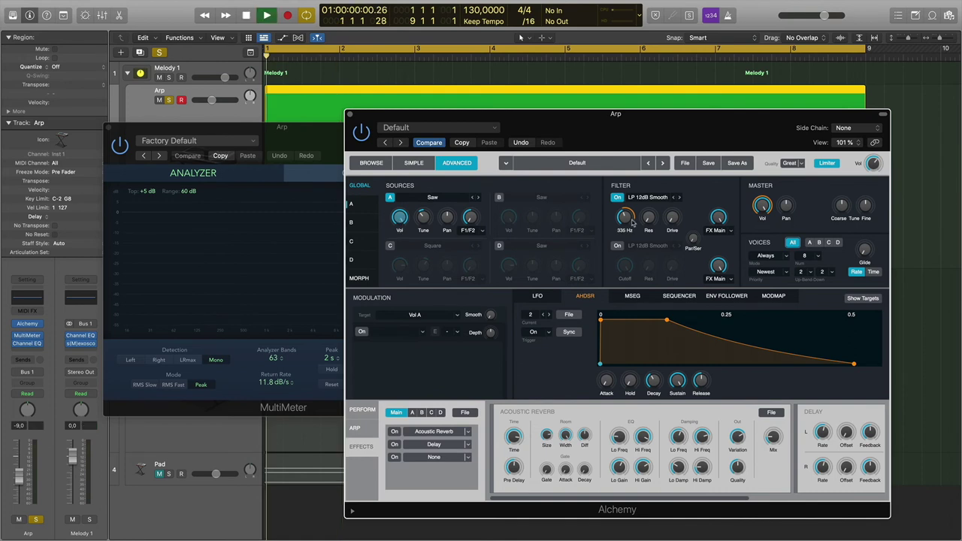
{"action": "left_click", "coordinate": [499, 198]}
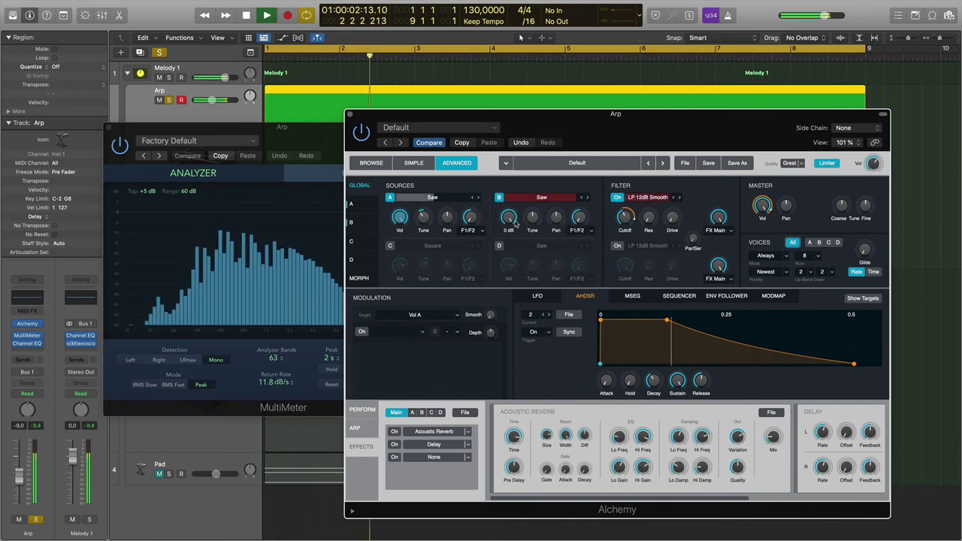
{"action": "left_click_drag", "start_coordinate": [508, 218], "coordinate": [508, 223]}
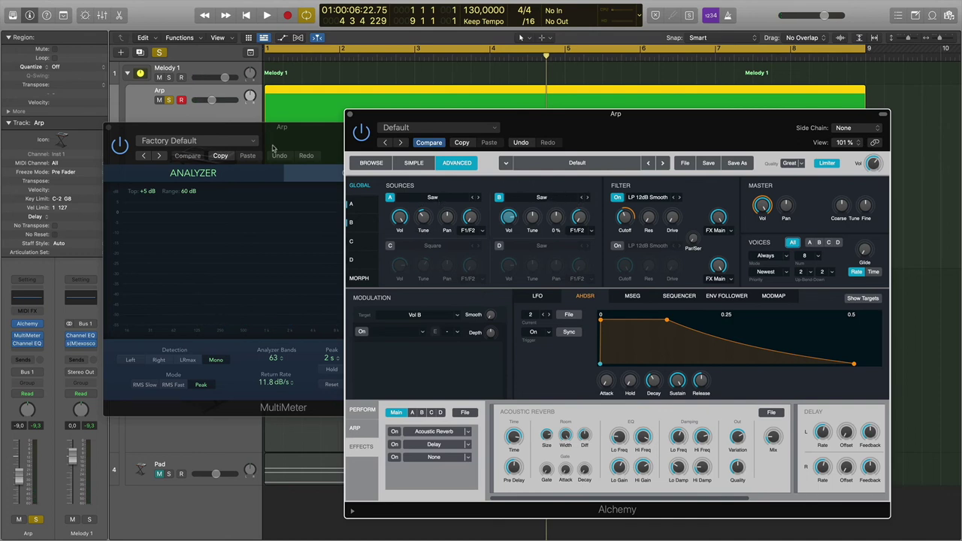
- Close the upper Arp's MultiMeter and Alchemy windows and unsolo the track
{"action": "left_click", "coordinate": [274, 129]}
{"action": "left_click", "coordinate": [108, 128]}
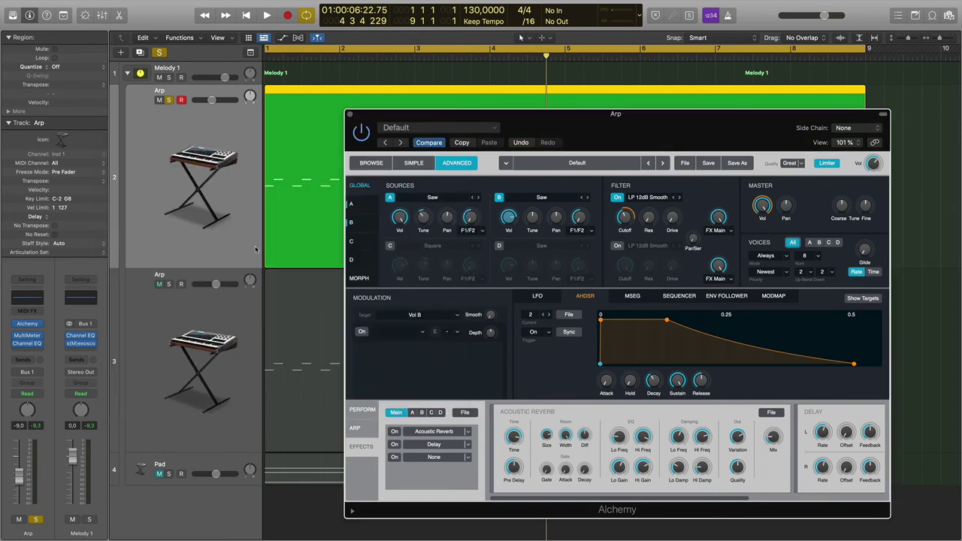
{"action": "mouse_move", "coordinate": [397, 211]}
{"action": "key", "text": "ctrl+m"}
{"action": "left_click", "coordinate": [391, 247]}
{"action": "left_click", "coordinate": [391, 247]}
{"action": "left_click", "coordinate": [348, 113]}
{"action": "left_click", "coordinate": [170, 100]}
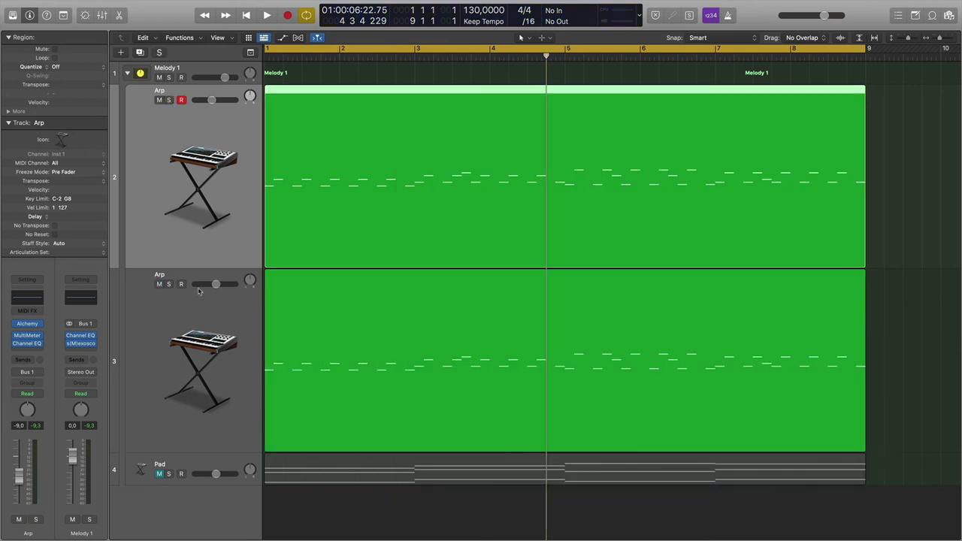
- Solo the lower Arp track, select it and play it from the beginning
{"action": "left_click", "coordinate": [170, 285]}
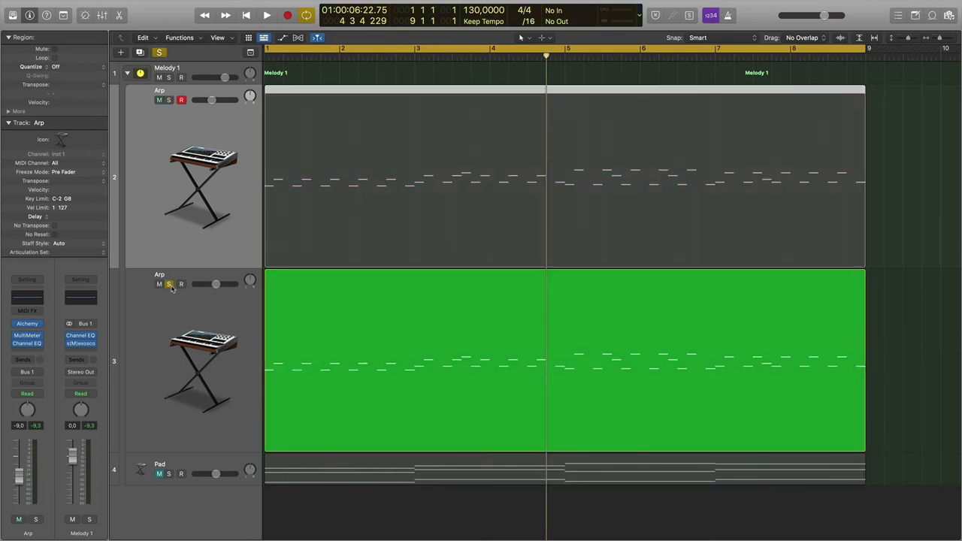
{"action": "left_click", "coordinate": [200, 276]}
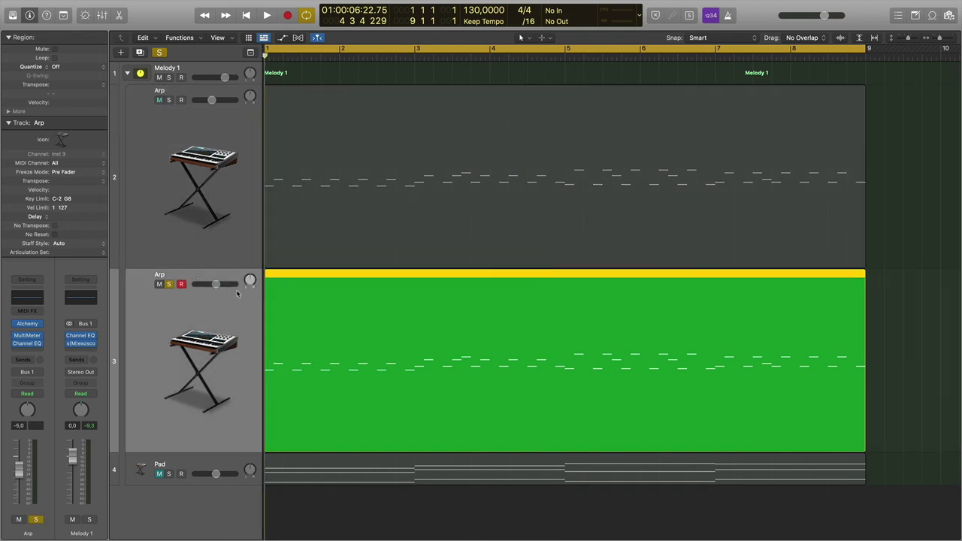
{"action": "key", "text": "Return"}
{"action": "key", "text": "space"}
{"action": "key", "text": "space"}
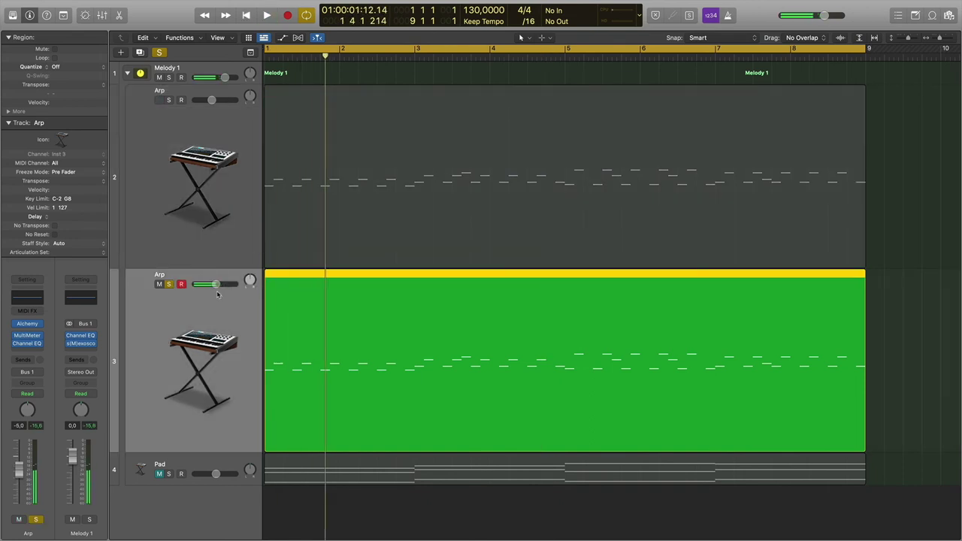
- Solo the upper Arp as well, and raise the lower Arp's volume to -0.8 dB while both layers play
{"action": "left_click", "coordinate": [169, 100]}
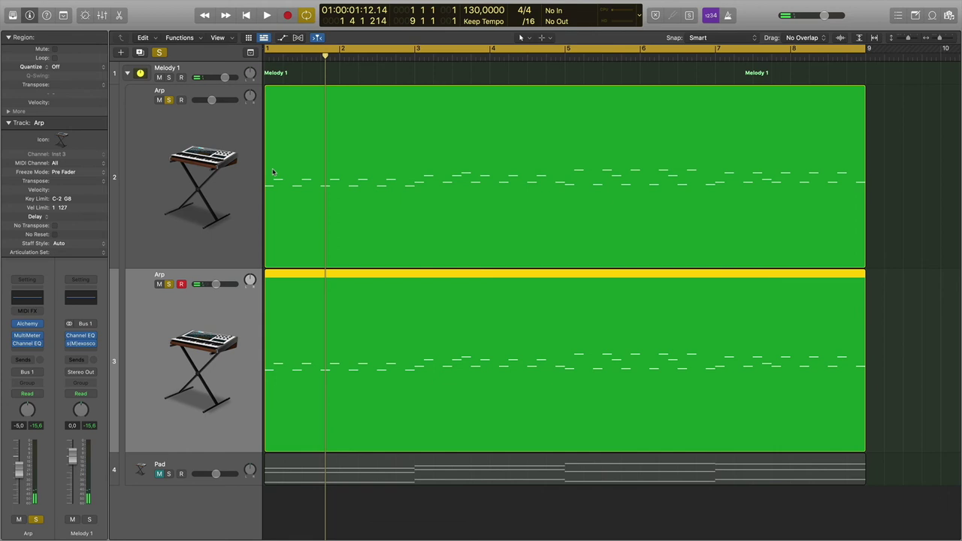
{"action": "key", "text": "space"}
{"action": "left_click_drag", "start_coordinate": [218, 285], "coordinate": [222, 285]}
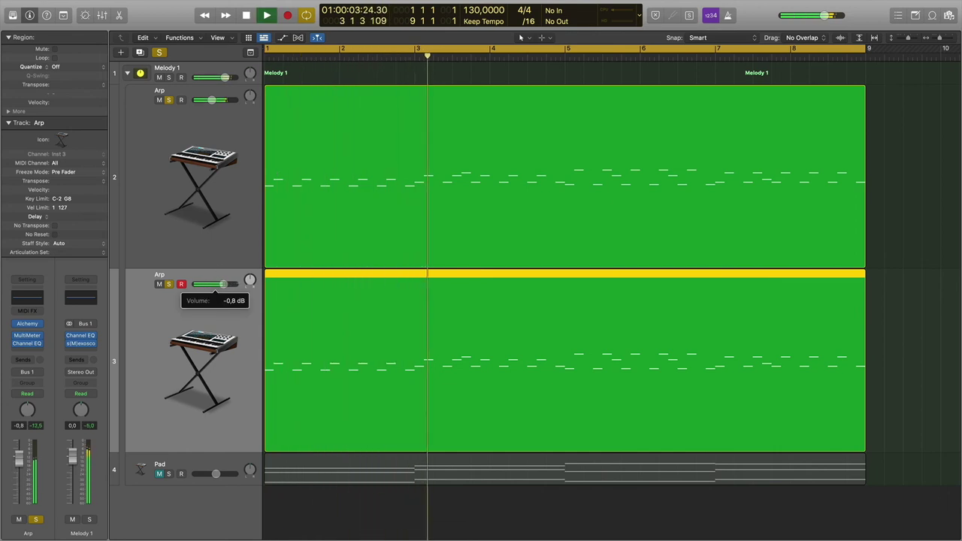
{"action": "key", "text": "space"}
- Turn Acoustic Reverb back on in the upper Arp's Alchemy and start playback of both layers
{"action": "key", "text": "Up"}
{"action": "mouse_move", "coordinate": [27, 326]}
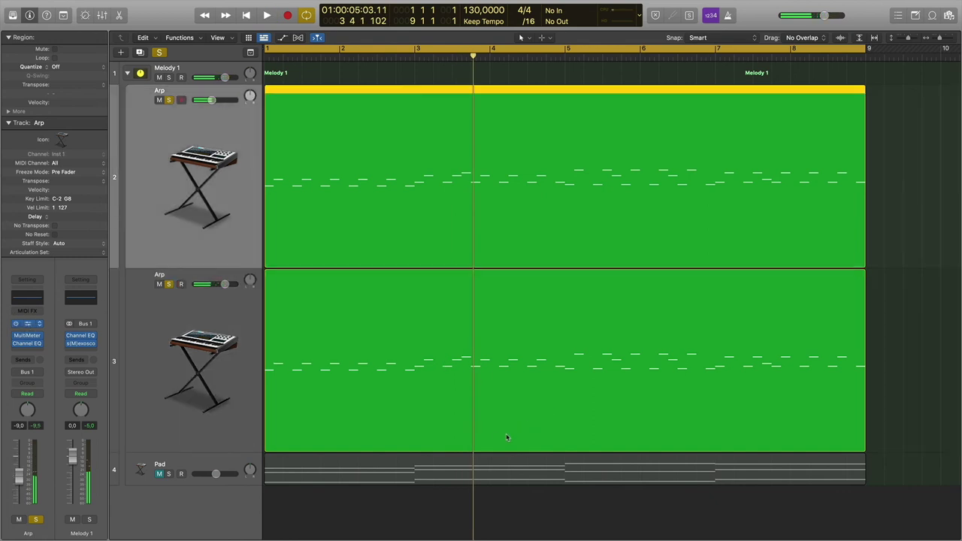
{"action": "left_click", "coordinate": [28, 324]}
{"action": "key", "text": "space"}
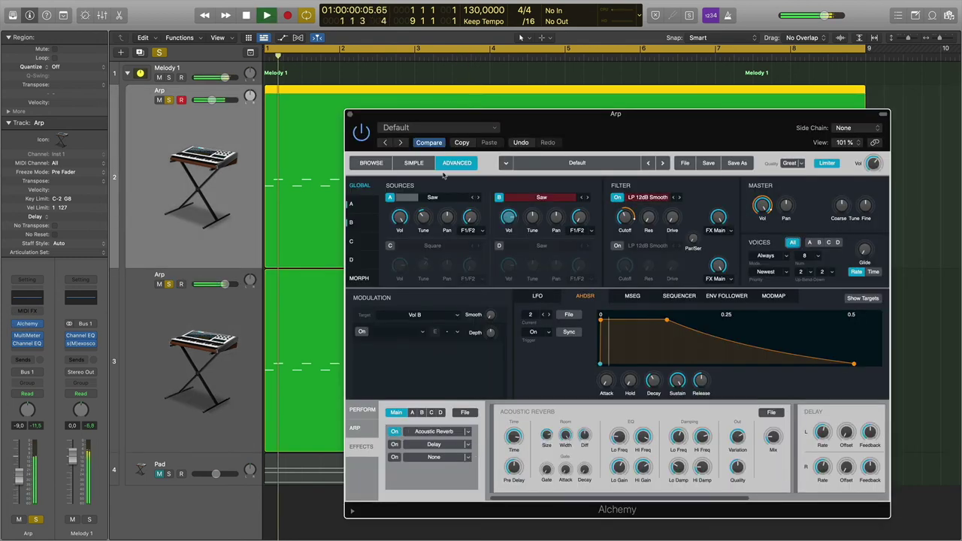
{"action": "key", "text": "super+w"}
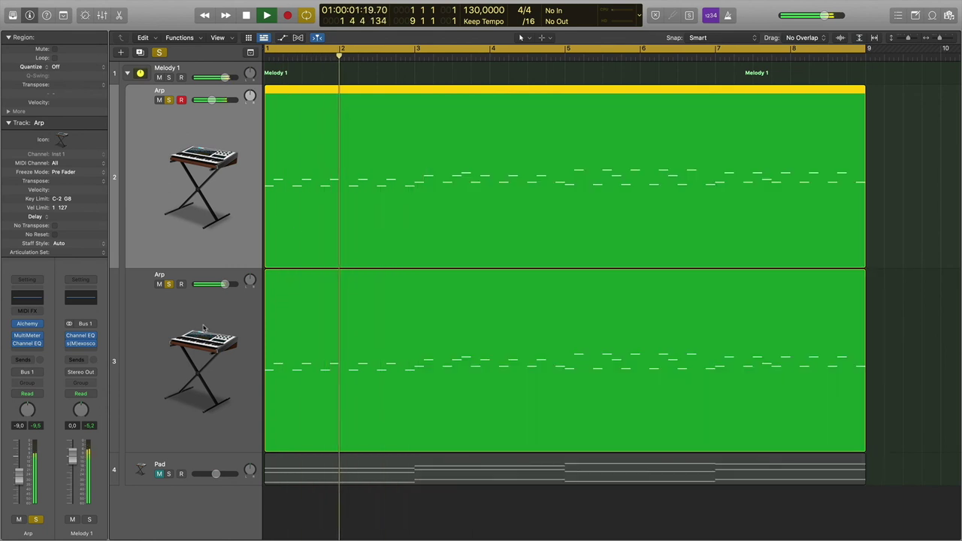
- During playback, compare the sound with and without the lower Arp and set its track volume to about -1.5 dB
{"action": "left_click", "coordinate": [170, 285]}
{"action": "left_click", "coordinate": [169, 285]}
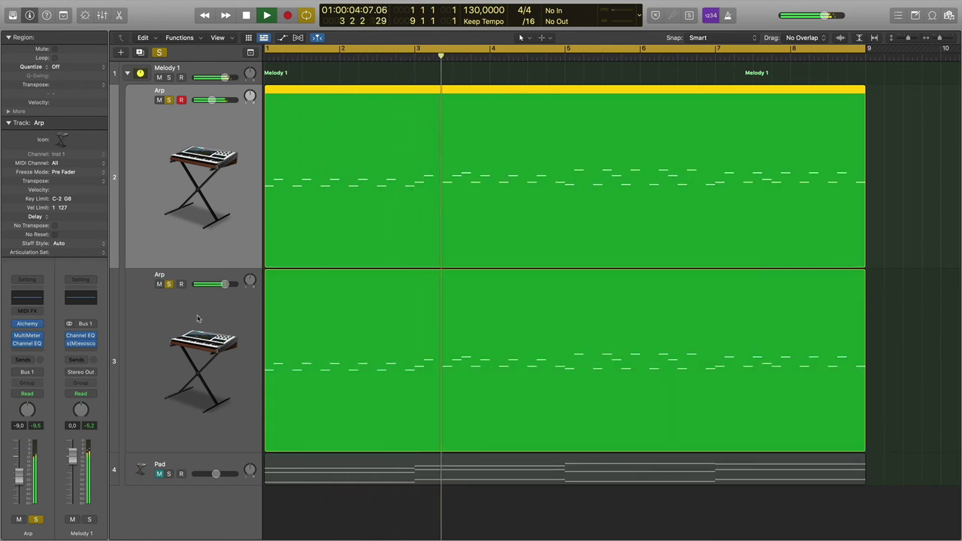
{"action": "left_click_drag", "start_coordinate": [224, 284], "coordinate": [220, 285]}
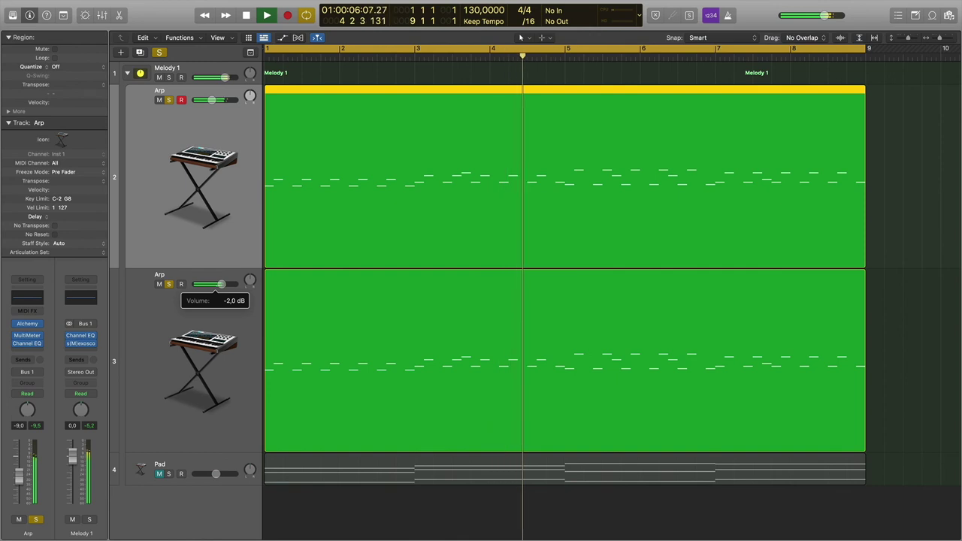
{"action": "left_click", "coordinate": [170, 284]}
{"action": "left_click", "coordinate": [169, 285]}
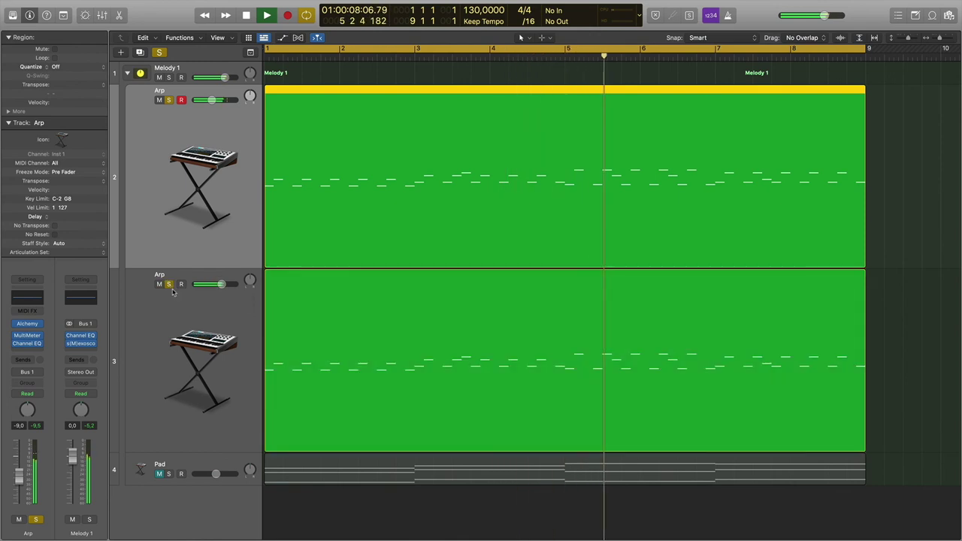
{"action": "left_click", "coordinate": [170, 285]}
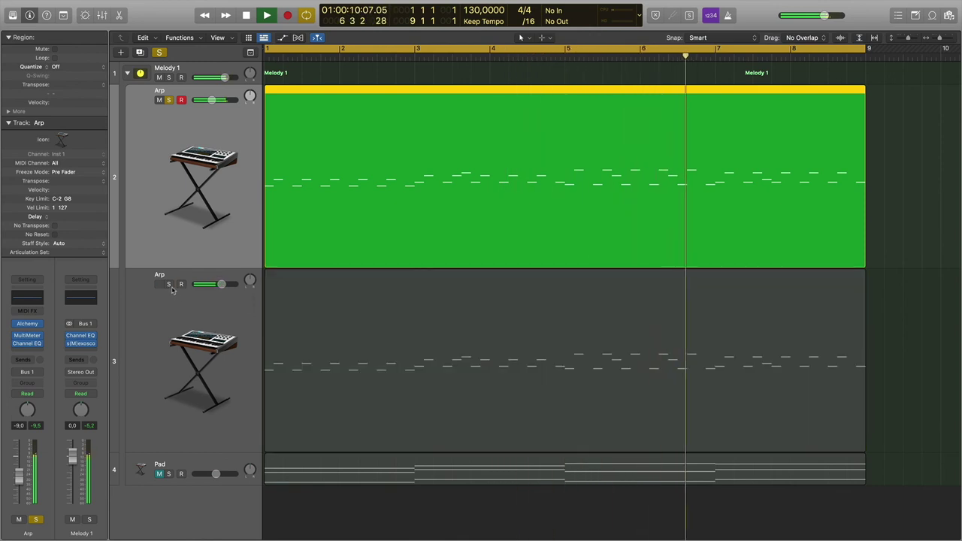
{"action": "left_click", "coordinate": [169, 285]}
{"action": "mouse_move", "coordinate": [220, 284]}
{"action": "left_click_drag", "start_coordinate": [221, 284], "coordinate": [221, 284]}
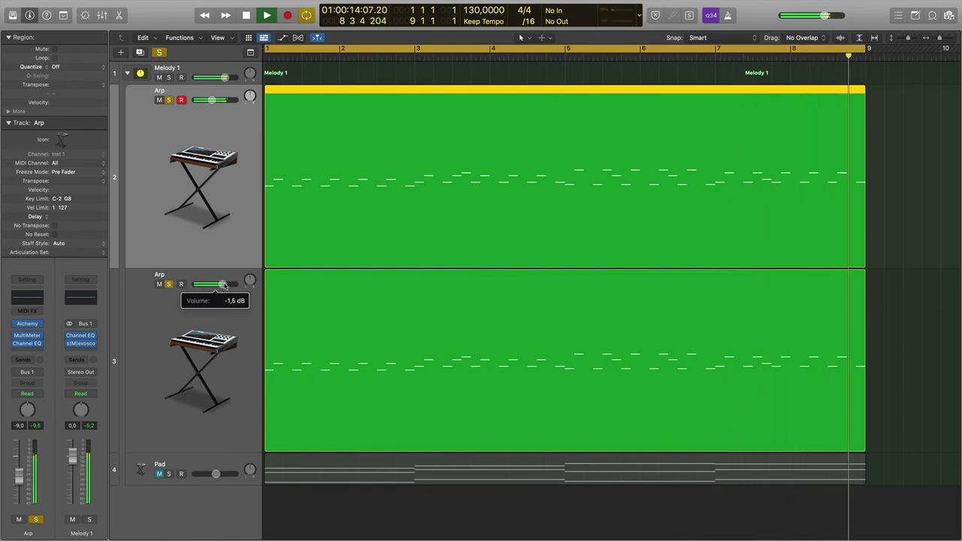
{"action": "left_click_drag", "start_coordinate": [222, 284], "coordinate": [224, 285]}
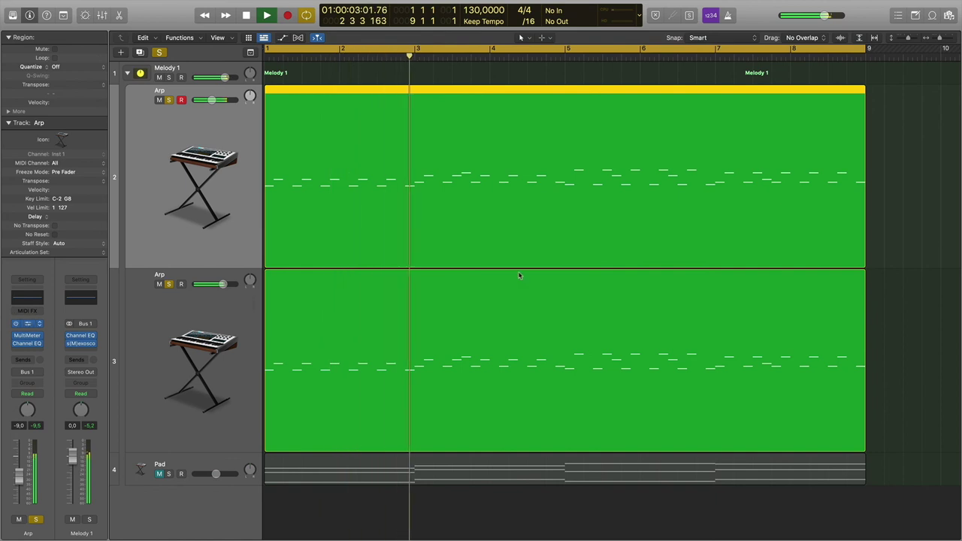
- Set the filter 1 cutoff in the upper Arp's Alchemy to about 223 Hz during playback, and return the stopped playhead to the start
{"action": "key", "text": "v"}
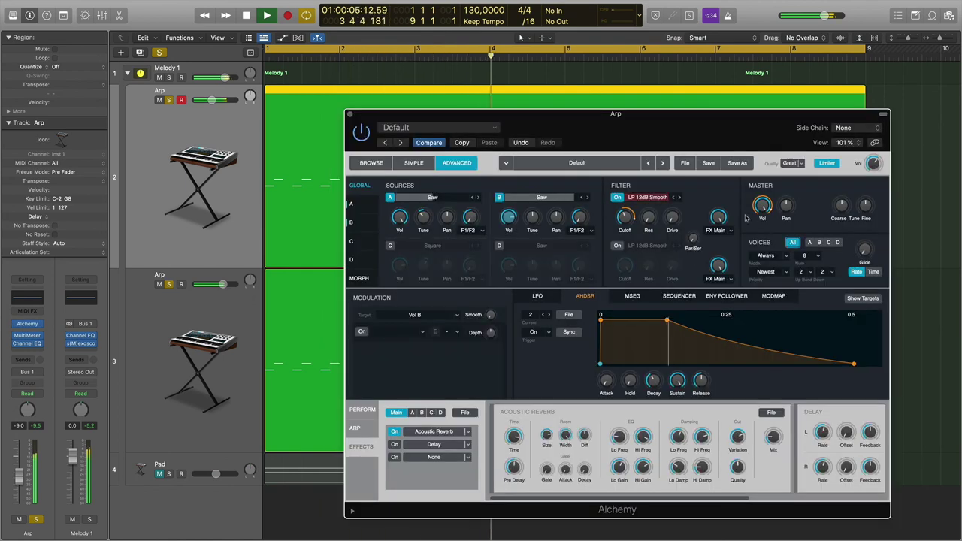
{"action": "left_click", "coordinate": [627, 214]}
{"action": "left_click_drag", "start_coordinate": [630, 208], "coordinate": [630, 195]}
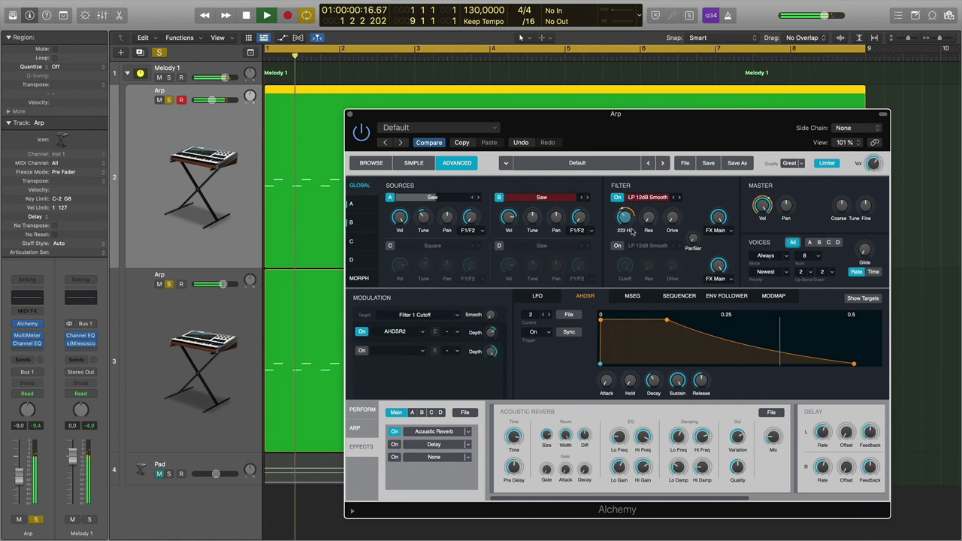
{"action": "key", "text": "space"}
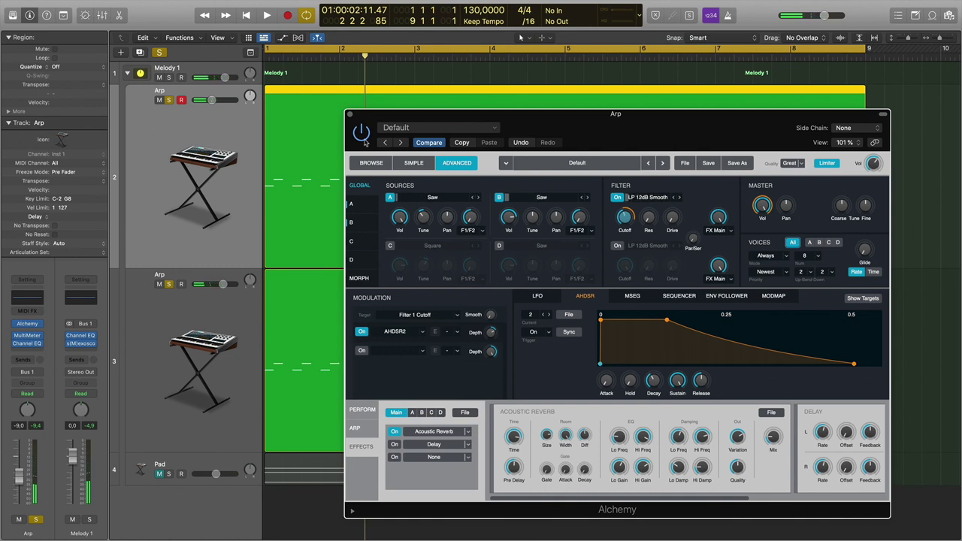
{"action": "left_click", "coordinate": [351, 114]}
{"action": "key", "text": "Return"}
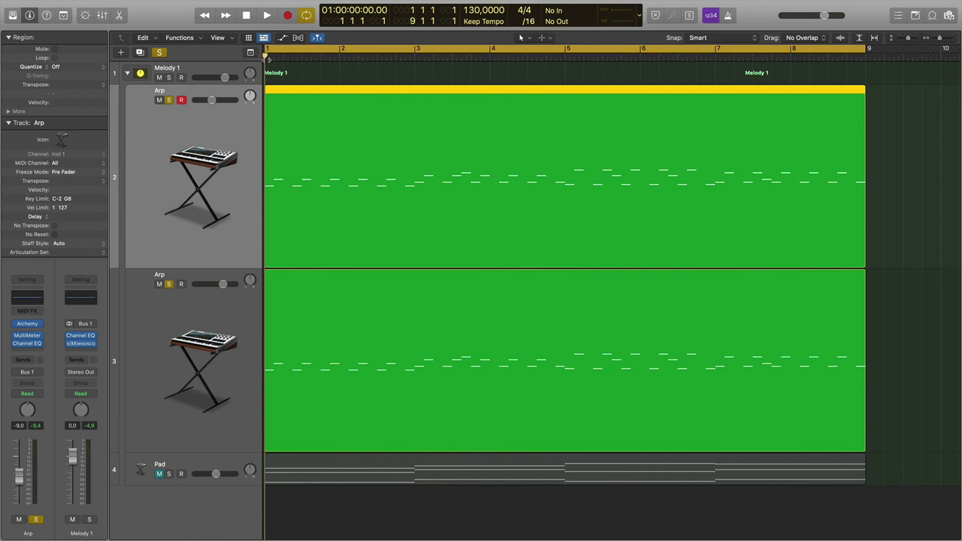
{"action": "key", "text": "ctrl+Right"}
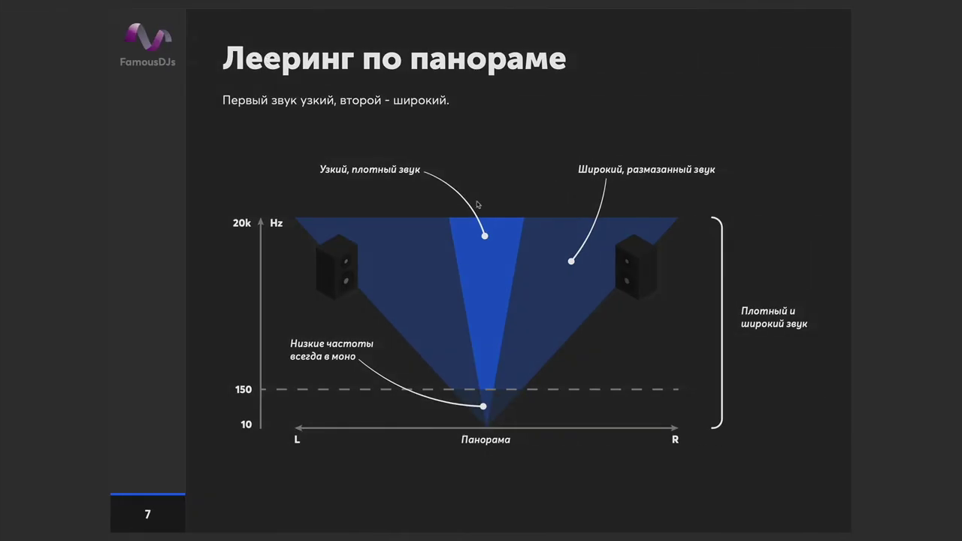
{"action": "key", "text": "Left"}
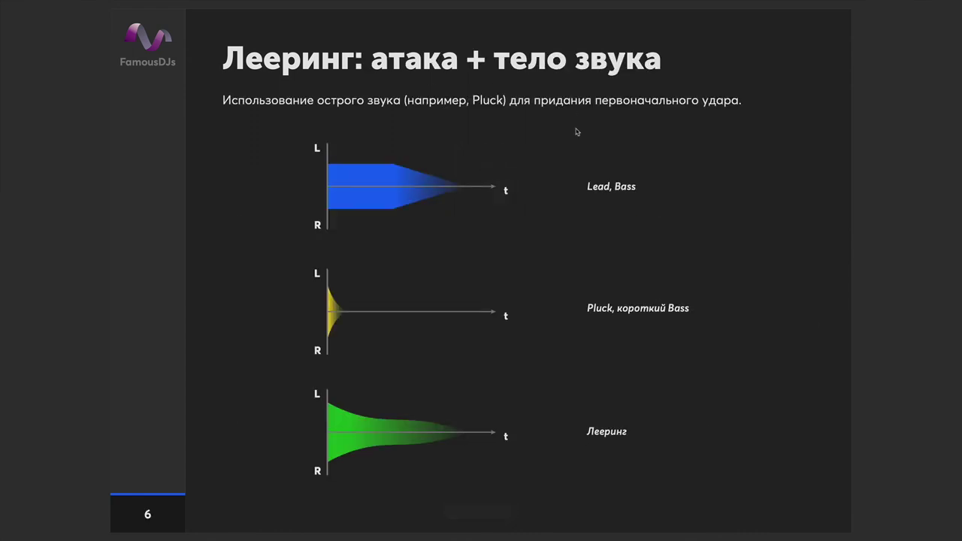
{"action": "key", "text": "Left"}
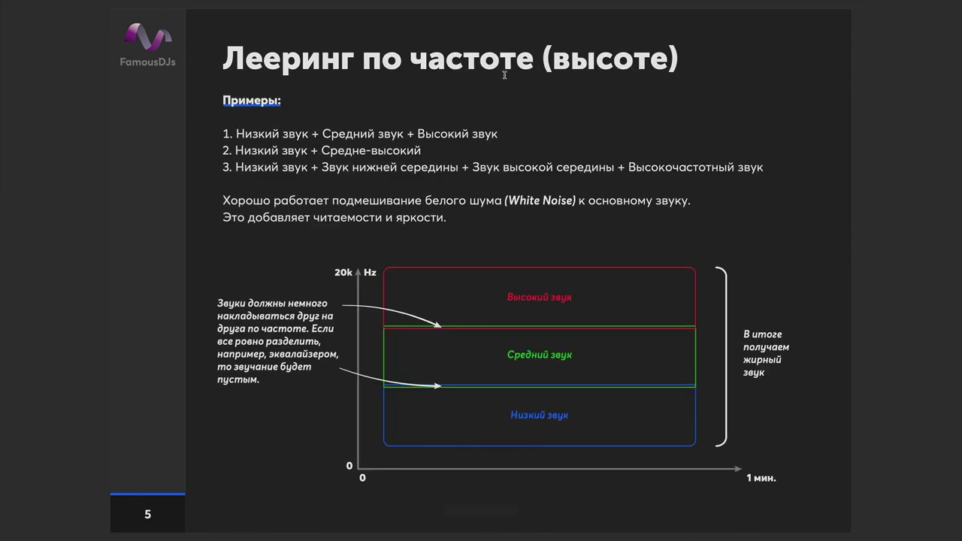
{"action": "key", "text": "Right"}
{"action": "key", "text": "Right"}
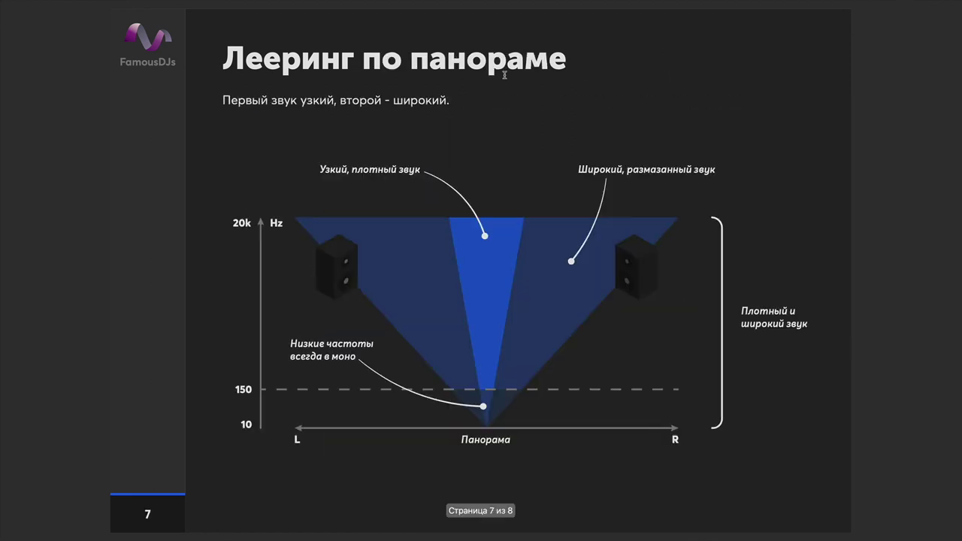